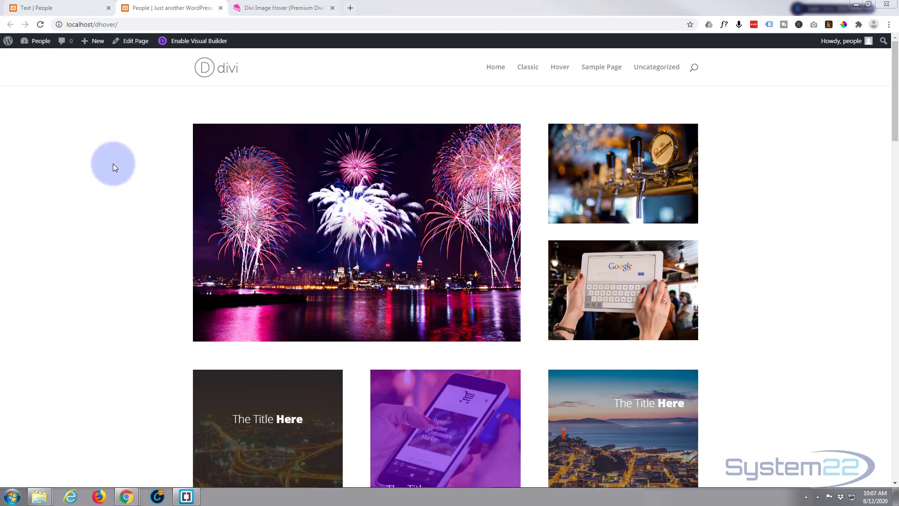
Examine the image hover effects on the demo home page and the Divi Image Hover product page on Divi Cake.
{"action": "mouse_move", "coordinate": [353, 232]}
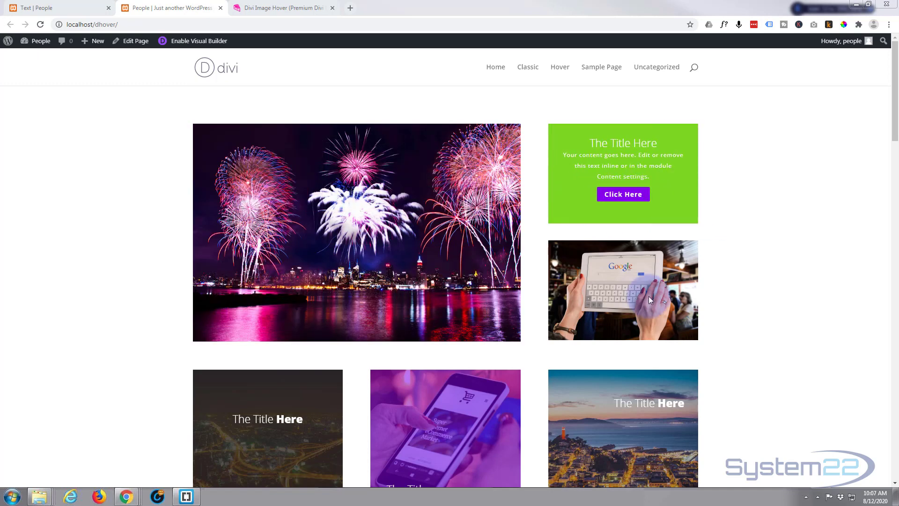
{"action": "mouse_move", "coordinate": [596, 459]}
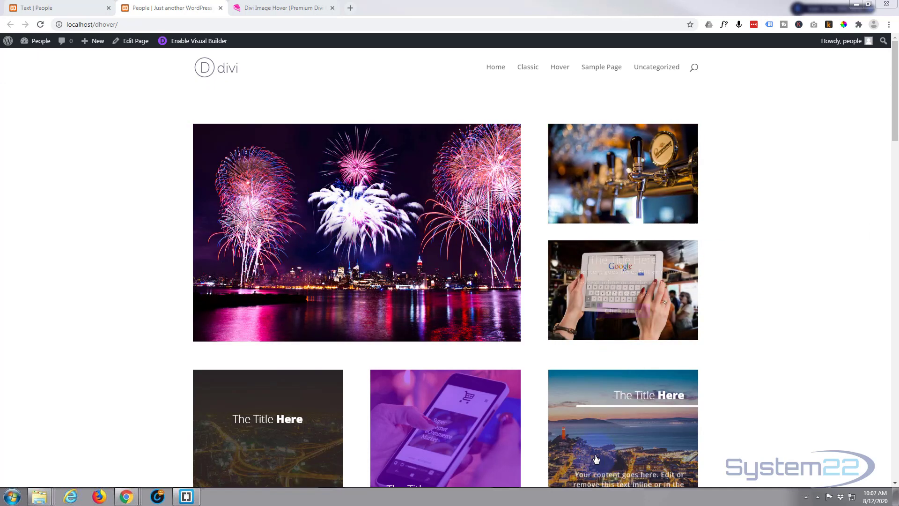
{"action": "left_click", "coordinate": [799, 334]}
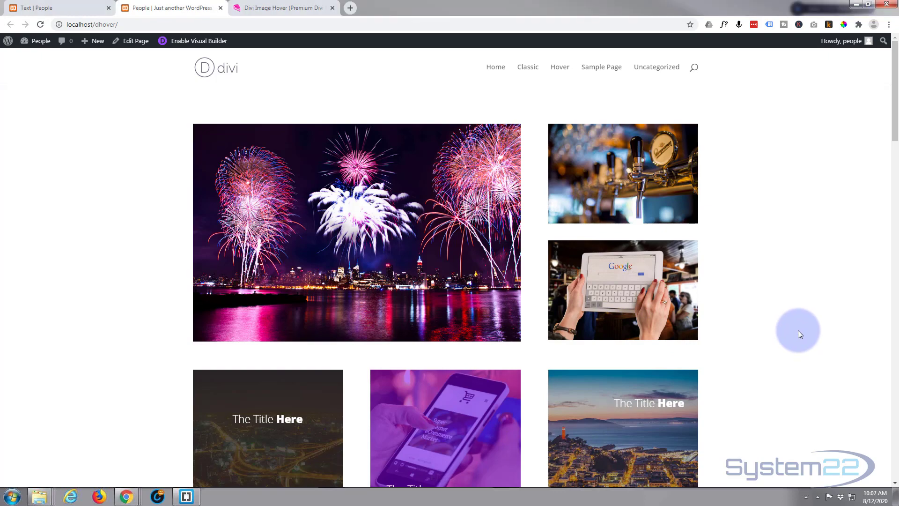
{"action": "scroll", "coordinate": [799, 333], "scroll_direction": "down", "scroll_amount": 8}
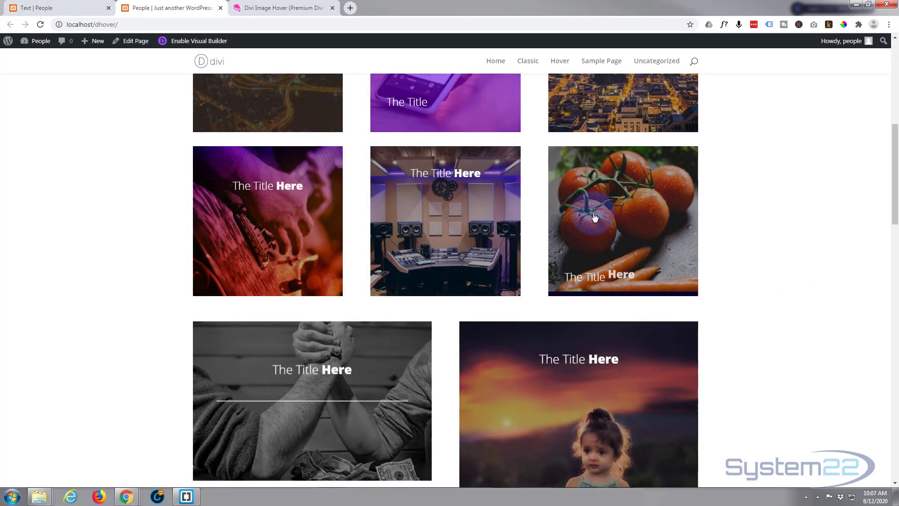
{"action": "mouse_move", "coordinate": [556, 451]}
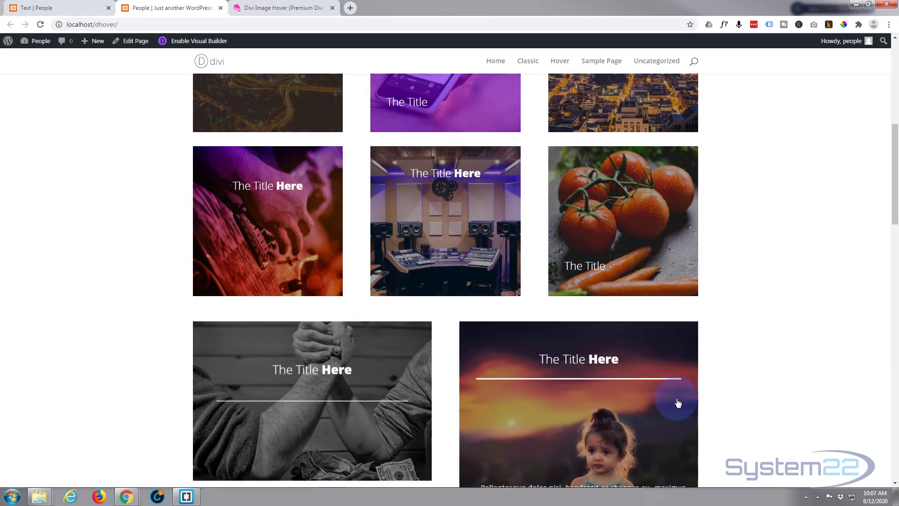
{"action": "scroll", "coordinate": [755, 362], "scroll_direction": "down", "scroll_amount": 8}
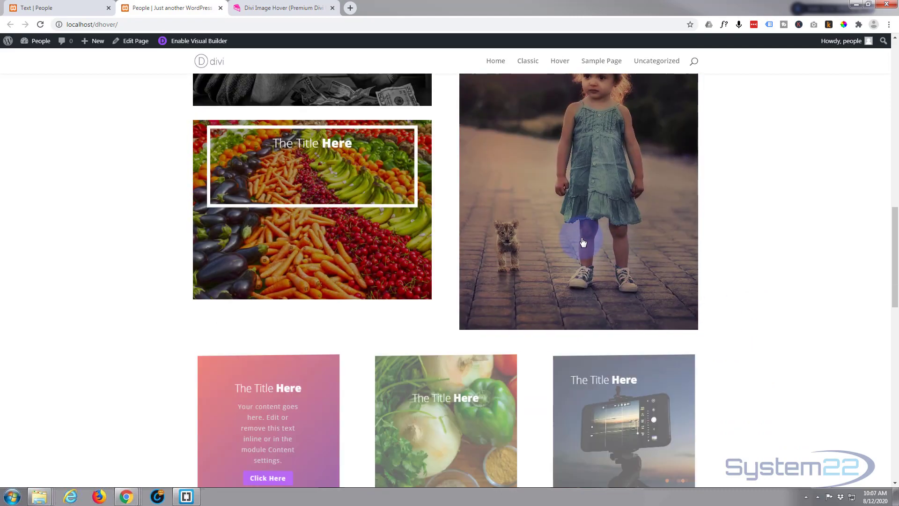
{"action": "mouse_move", "coordinate": [583, 242]}
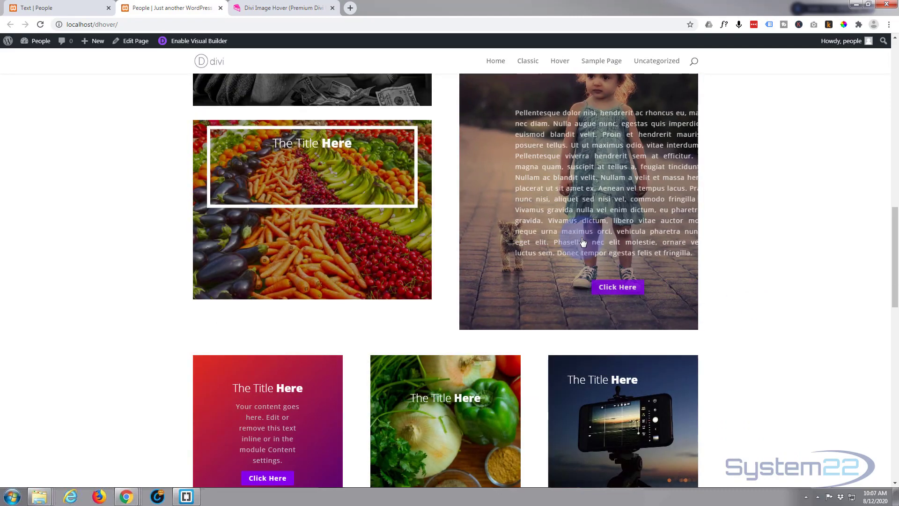
{"action": "mouse_move", "coordinate": [466, 428]}
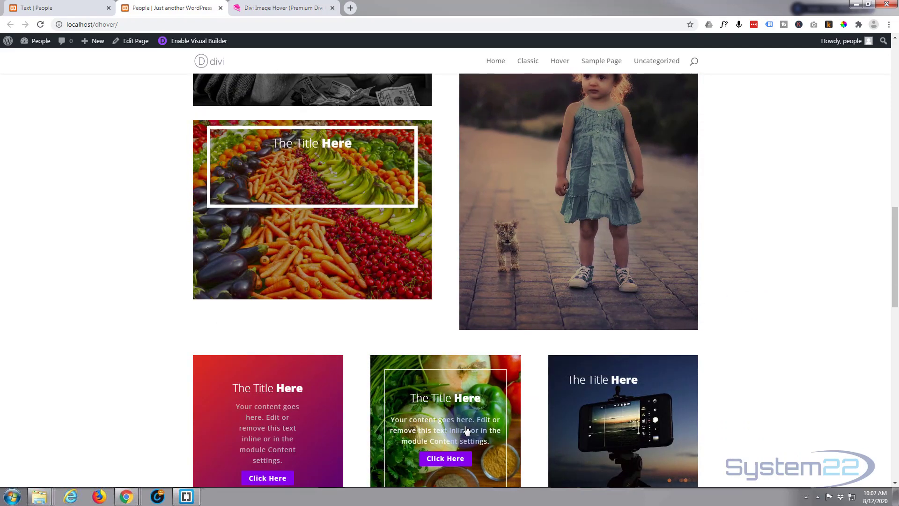
{"action": "left_click", "coordinate": [262, 8]}
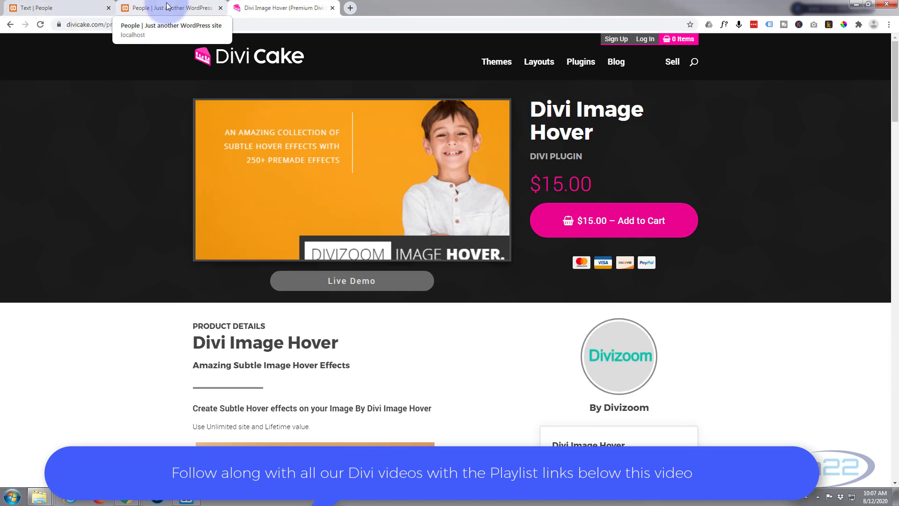
{"action": "left_click", "coordinate": [185, 8]}
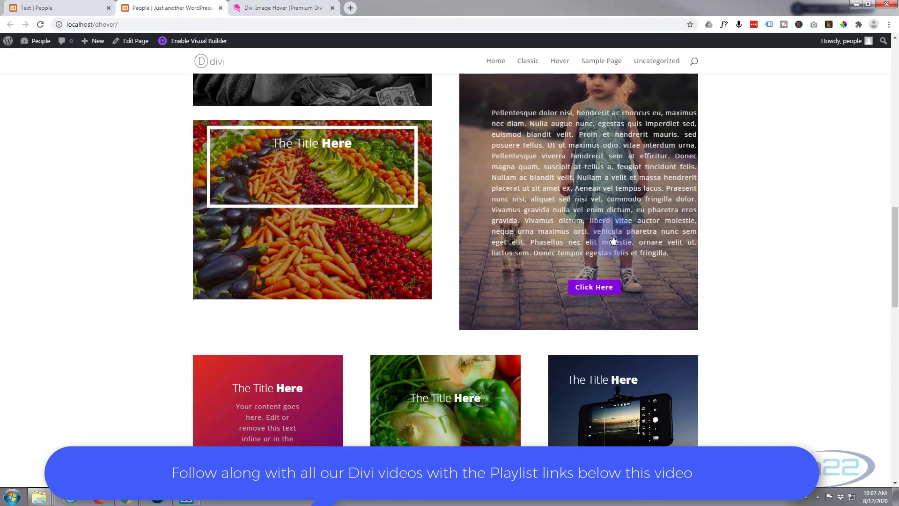
{"action": "scroll", "coordinate": [605, 328], "scroll_direction": "down", "scroll_amount": 2}
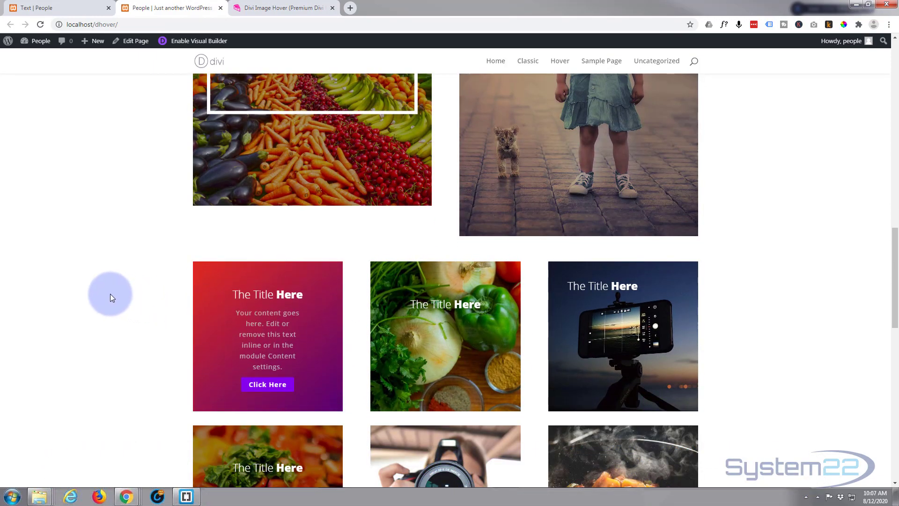
{"action": "scroll", "coordinate": [110, 294], "scroll_direction": "down", "scroll_amount": 4}
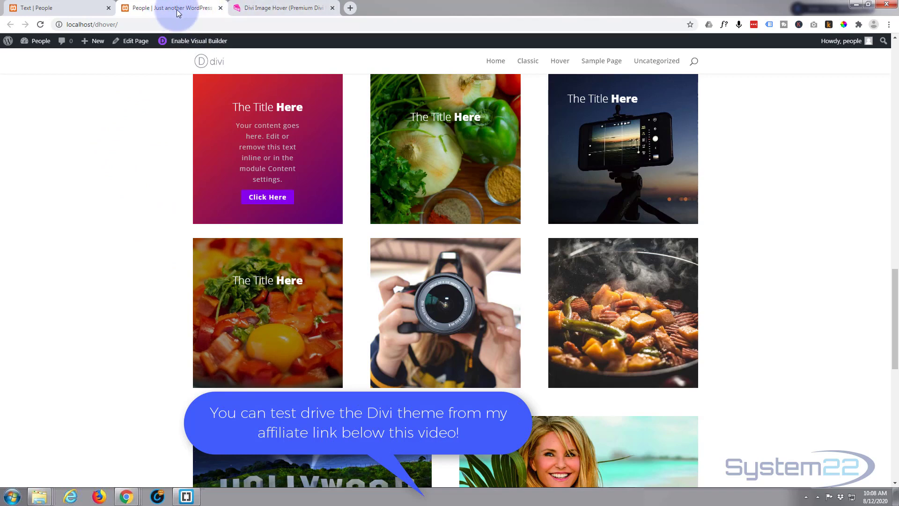
Switch to the Text page, check its image hover effects, and enable the Visual Builder for it.
{"action": "left_click", "coordinate": [67, 7]}
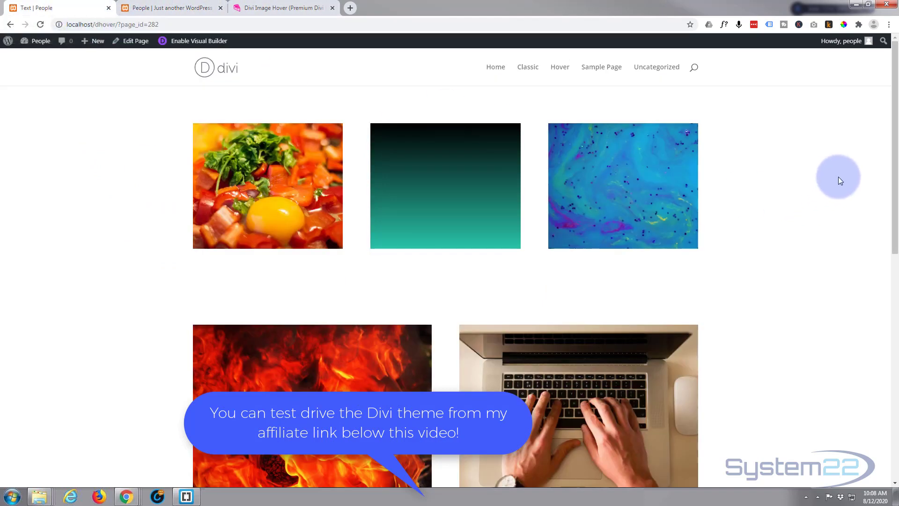
{"action": "scroll", "coordinate": [832, 184], "scroll_direction": "down", "scroll_amount": 10}
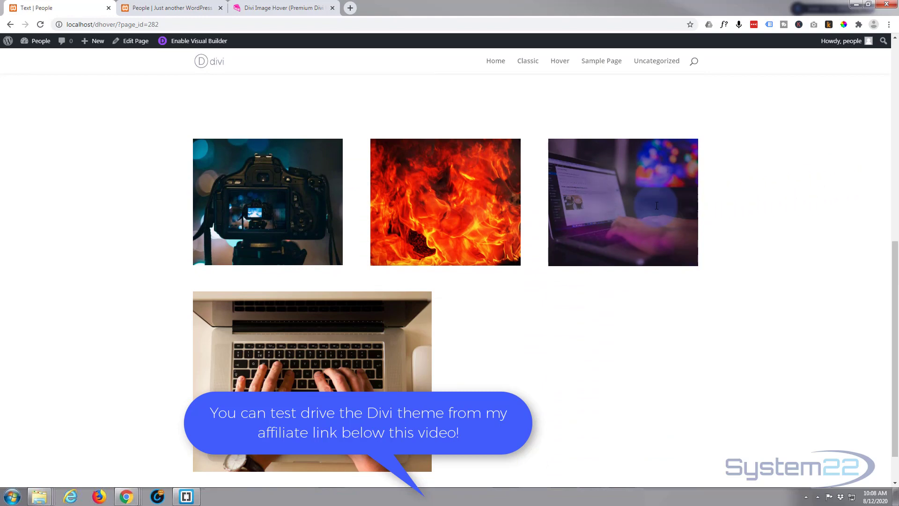
{"action": "mouse_move", "coordinate": [651, 207]}
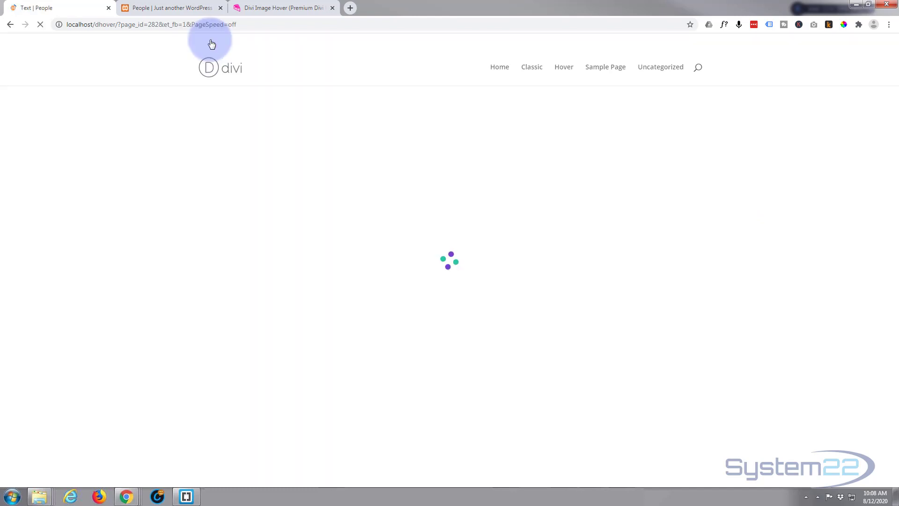
Insert a Call To Action module into the empty column beside the laptop-image contact form.
{"action": "scroll", "coordinate": [87, 172], "scroll_direction": "down", "scroll_amount": 8}
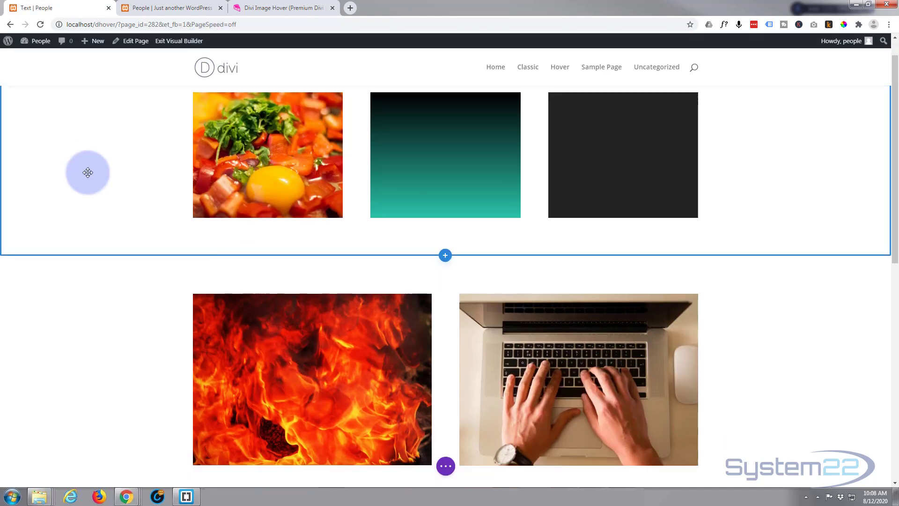
{"action": "scroll", "coordinate": [87, 172], "scroll_direction": "down", "scroll_amount": 3}
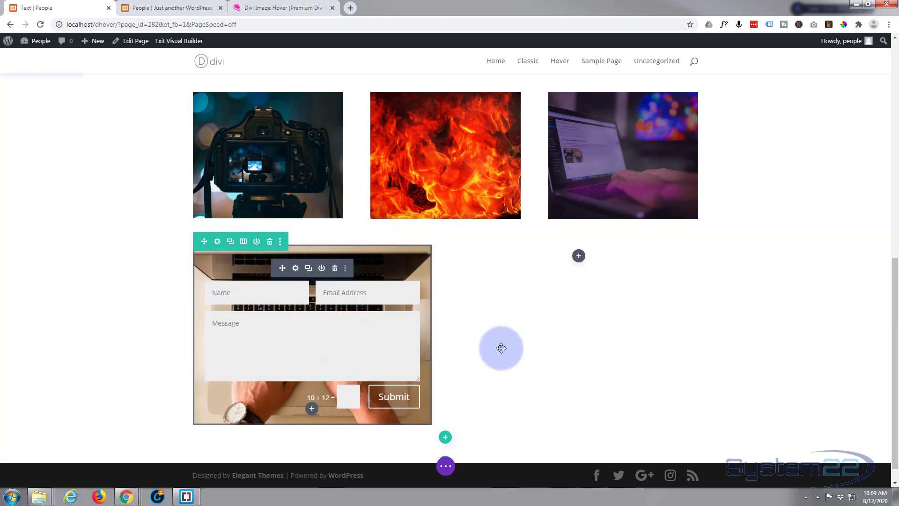
{"action": "left_click", "coordinate": [579, 257]}
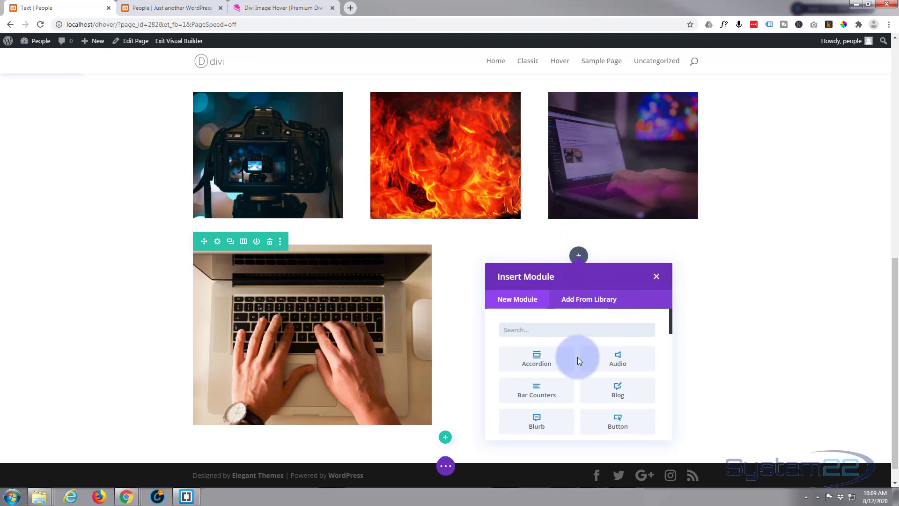
{"action": "scroll", "coordinate": [566, 383], "scroll_direction": "down", "scroll_amount": 2}
{"action": "scroll", "coordinate": [566, 382], "scroll_direction": "down", "scroll_amount": 1}
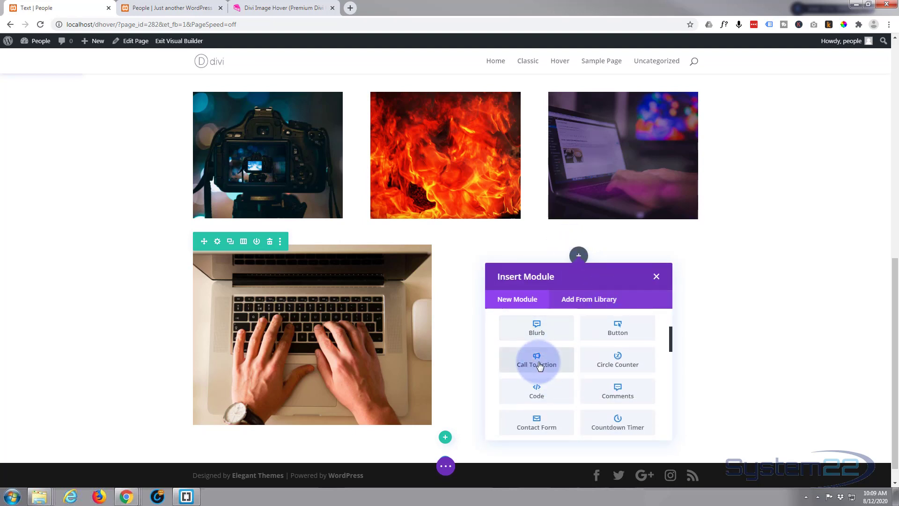
{"action": "scroll", "coordinate": [529, 366], "scroll_direction": "down", "scroll_amount": 10}
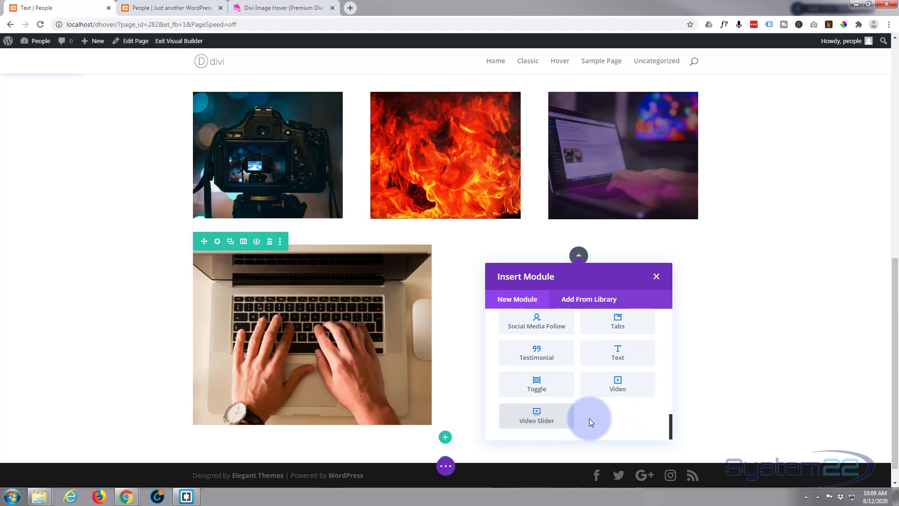
{"action": "scroll", "coordinate": [590, 422], "scroll_direction": "up", "scroll_amount": 8}
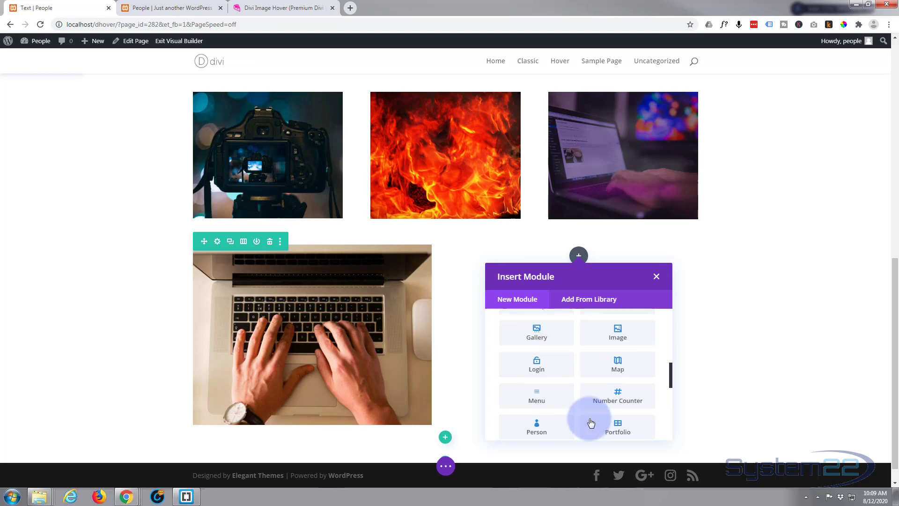
{"action": "scroll", "coordinate": [591, 423], "scroll_direction": "up", "scroll_amount": 1}
{"action": "scroll", "coordinate": [591, 423], "scroll_direction": "up", "scroll_amount": 3}
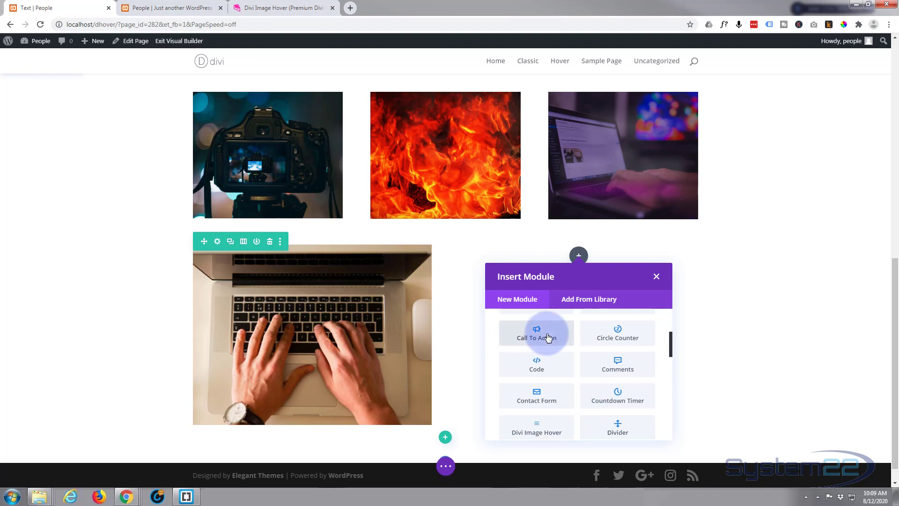
{"action": "left_click", "coordinate": [548, 338]}
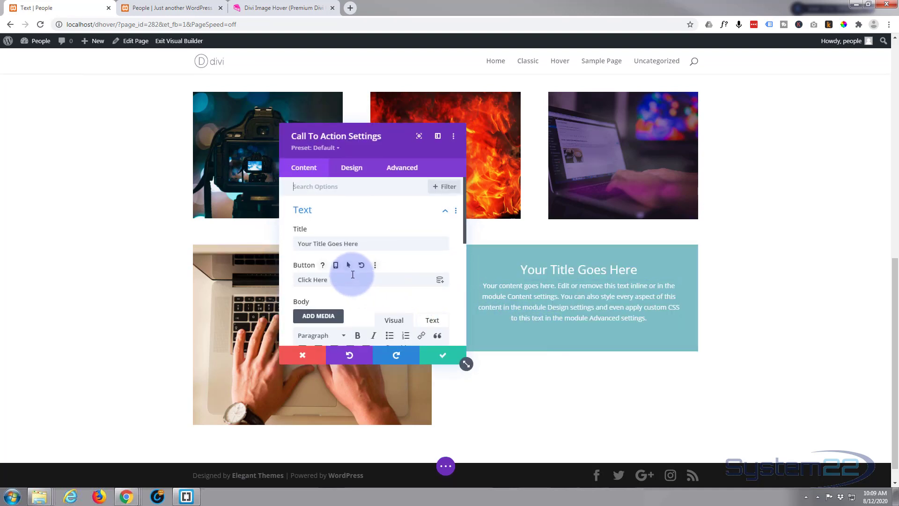
Set the Call To Action module's Button Link URL to # and keep its link target as In The Same Window.
{"action": "left_click_drag", "start_coordinate": [403, 138], "coordinate": [329, 145]}
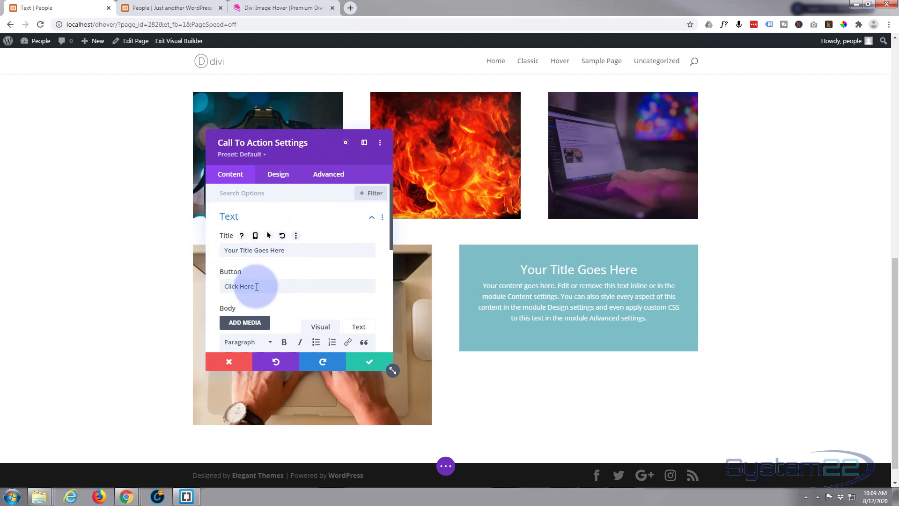
{"action": "scroll", "coordinate": [274, 279], "scroll_direction": "down", "scroll_amount": 1}
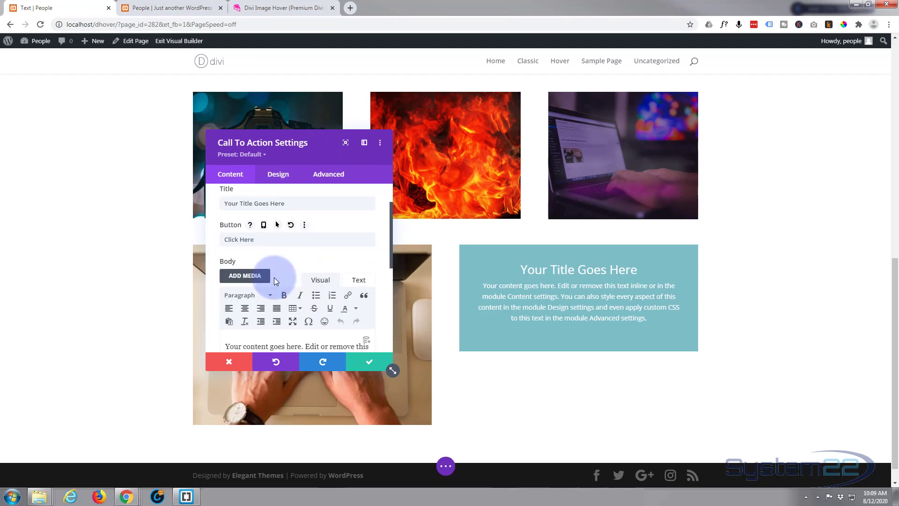
{"action": "scroll", "coordinate": [275, 281], "scroll_direction": "down", "scroll_amount": 2}
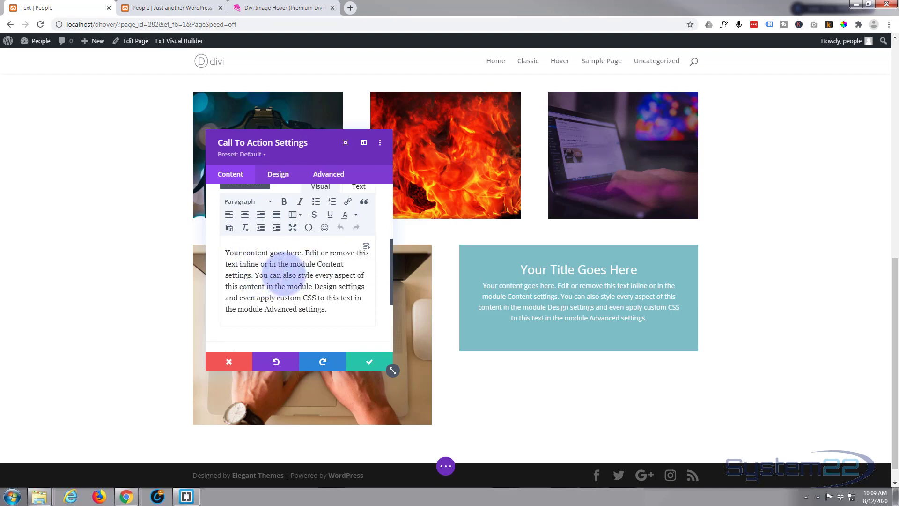
{"action": "scroll", "coordinate": [273, 285], "scroll_direction": "down", "scroll_amount": 2}
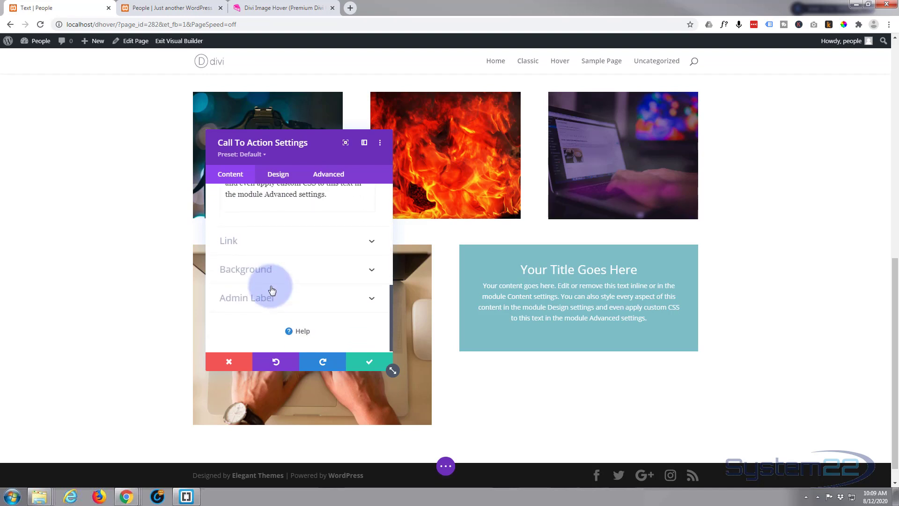
{"action": "left_click", "coordinate": [275, 240]}
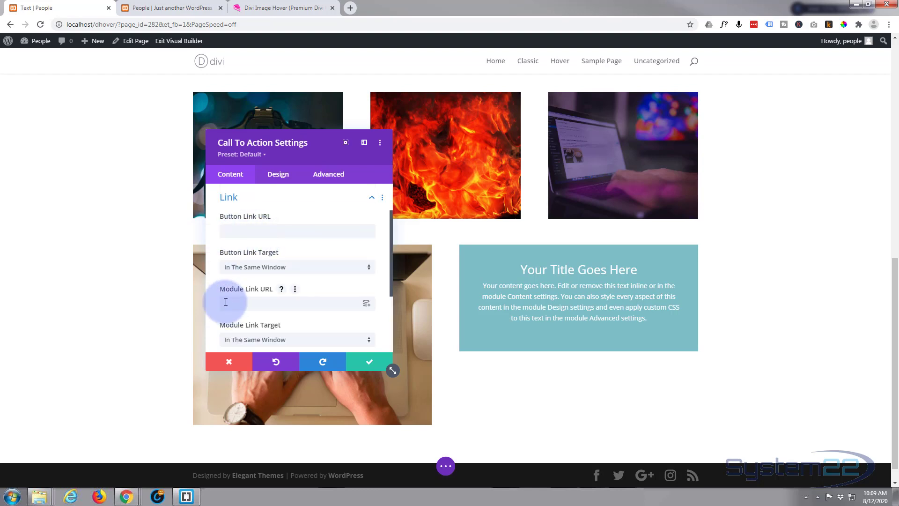
{"action": "left_click", "coordinate": [266, 305]}
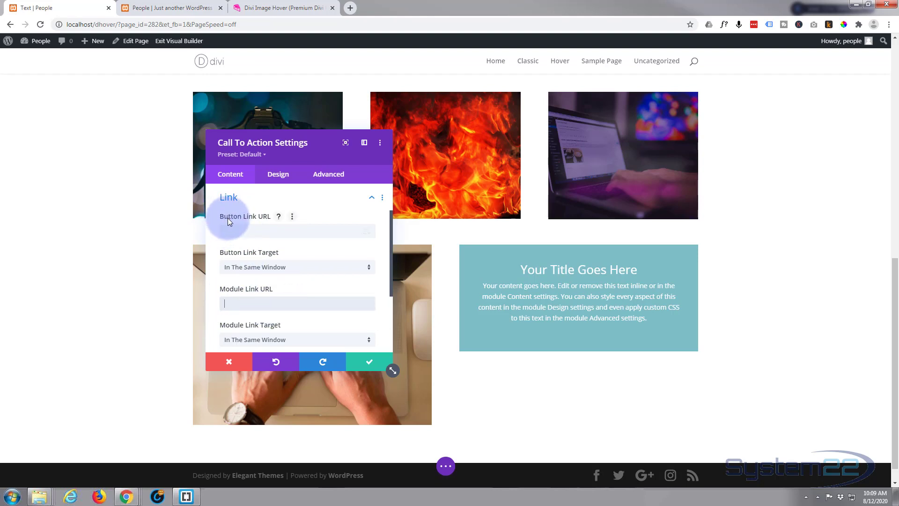
{"action": "left_click", "coordinate": [228, 230]}
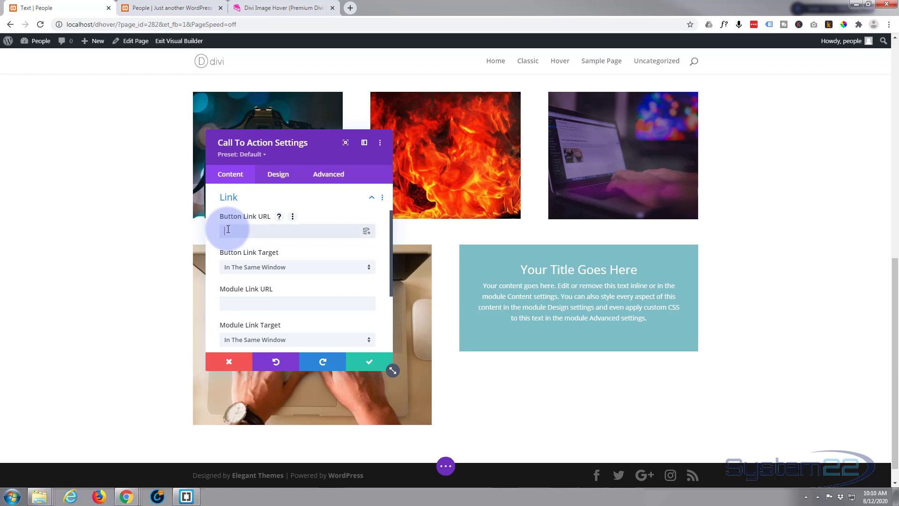
{"action": "type", "text": "#"}
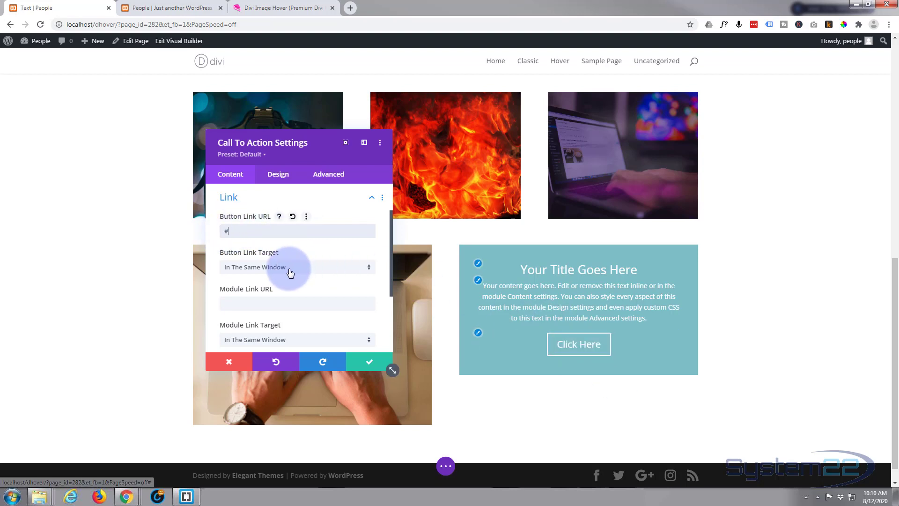
{"action": "left_click", "coordinate": [312, 272]}
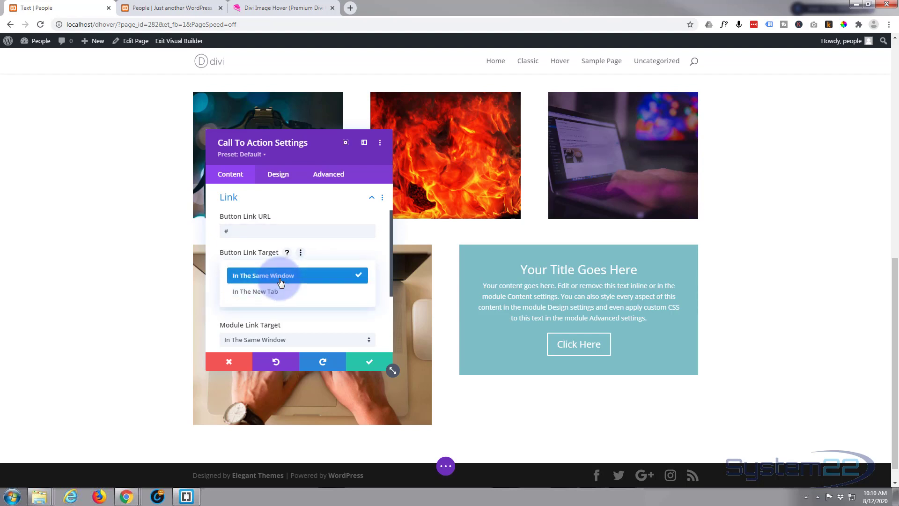
{"action": "left_click", "coordinate": [339, 245]}
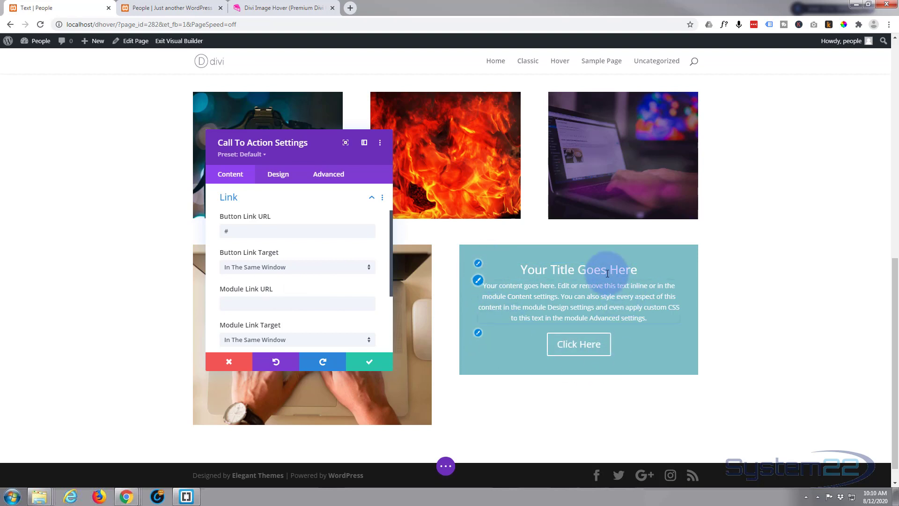
Remove the Call To Action module's background color and save the module settings.
{"action": "scroll", "coordinate": [254, 281], "scroll_direction": "down", "scroll_amount": 1}
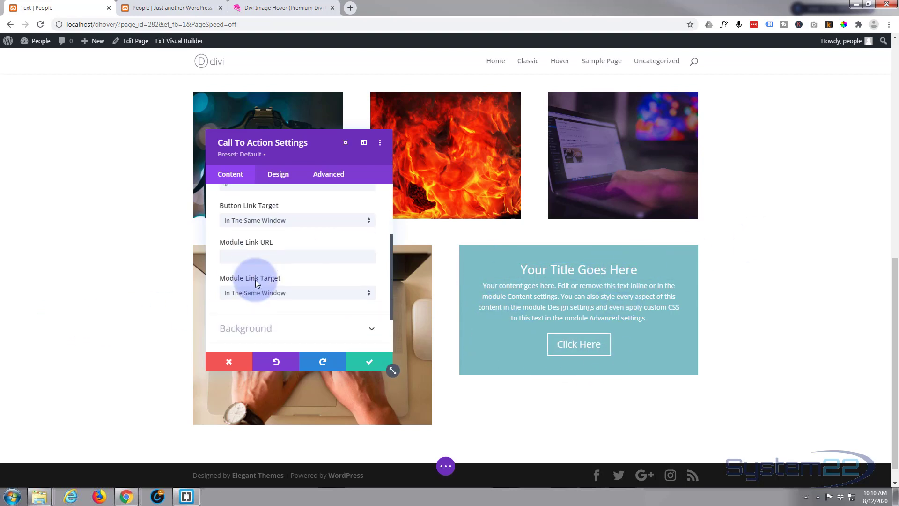
{"action": "scroll", "coordinate": [255, 280], "scroll_direction": "down", "scroll_amount": 3}
{"action": "left_click", "coordinate": [305, 269]}
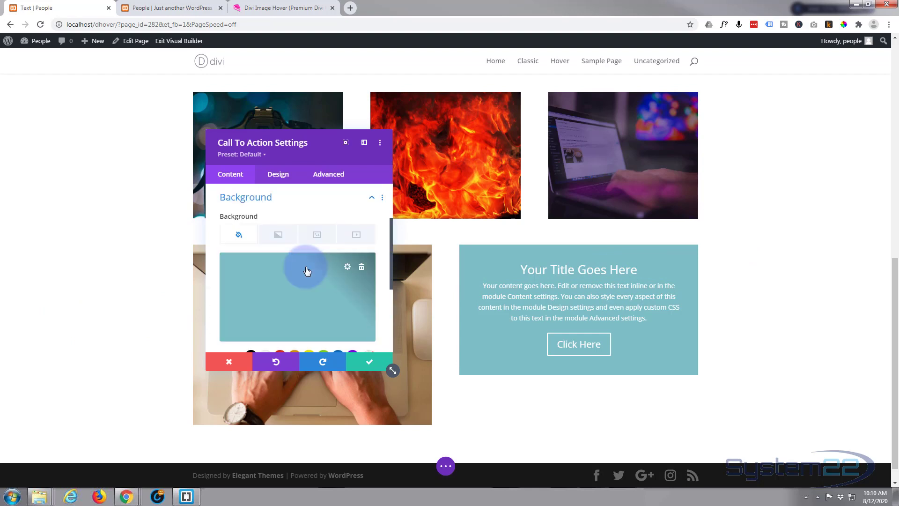
{"action": "left_click", "coordinate": [362, 270]}
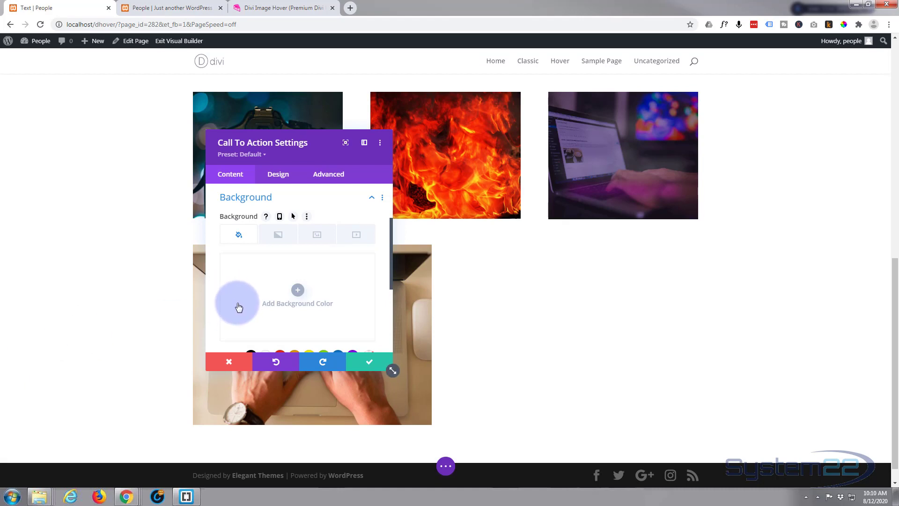
{"action": "scroll", "coordinate": [238, 307], "scroll_direction": "down", "scroll_amount": 1}
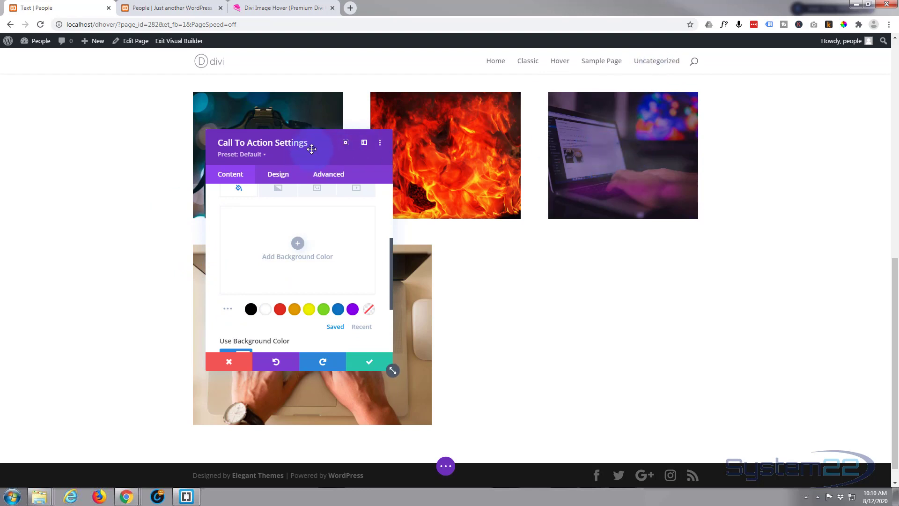
{"action": "left_click_drag", "start_coordinate": [311, 149], "coordinate": [319, 148]}
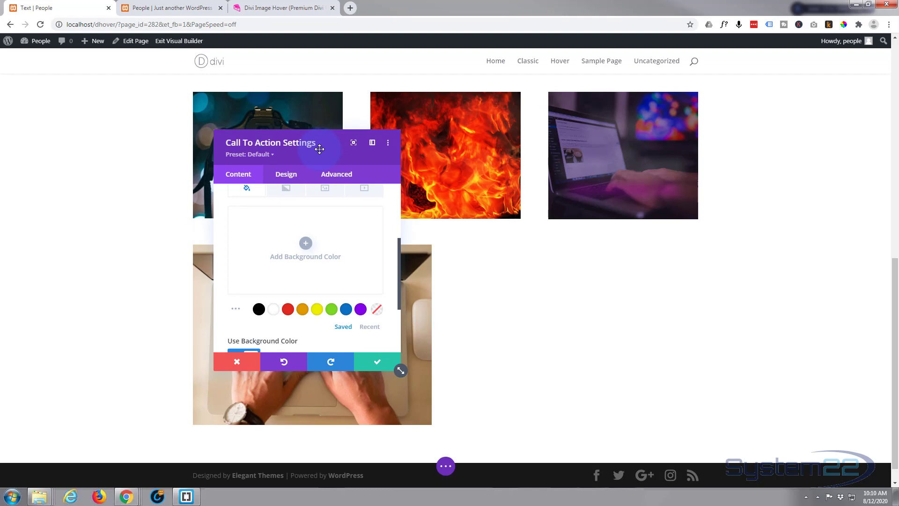
{"action": "left_click", "coordinate": [379, 363]}
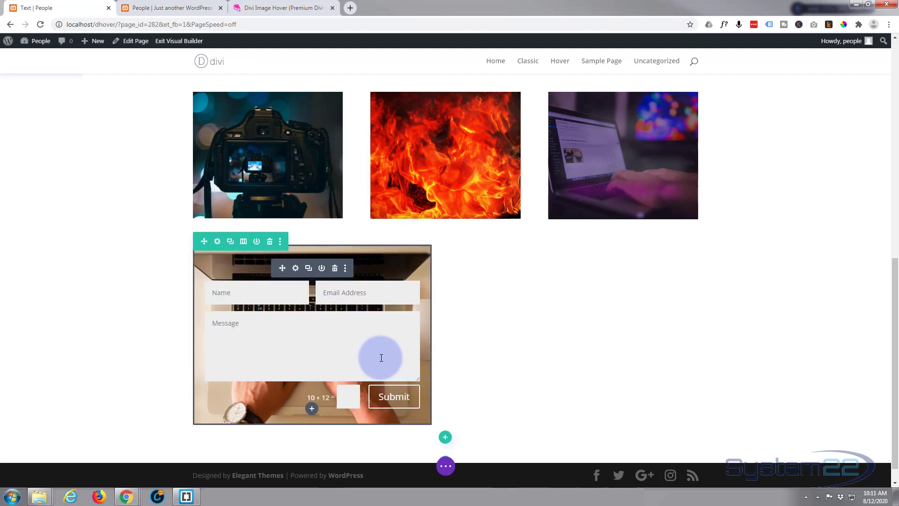
Give the row's second column the laptop photo blogging-blur-business-communication-261662.jpg as its background image.
{"action": "mouse_move", "coordinate": [211, 244]}
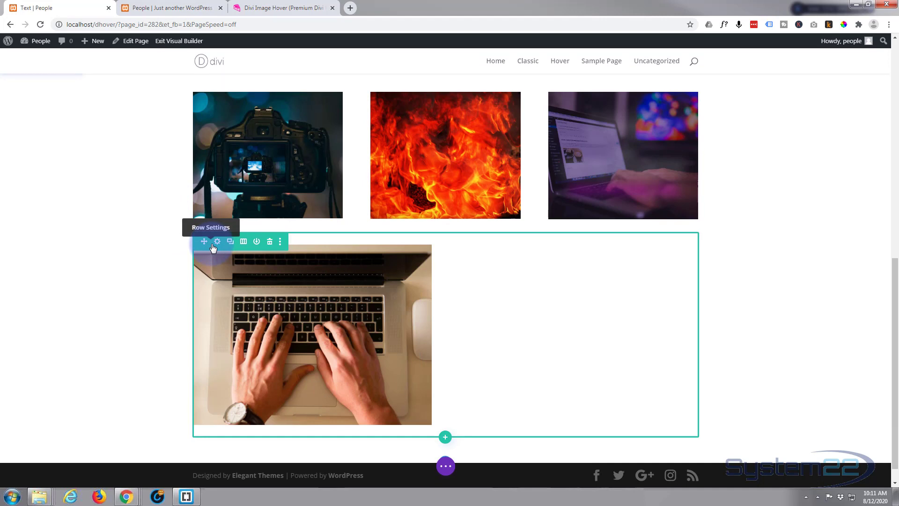
{"action": "mouse_move", "coordinate": [242, 291]}
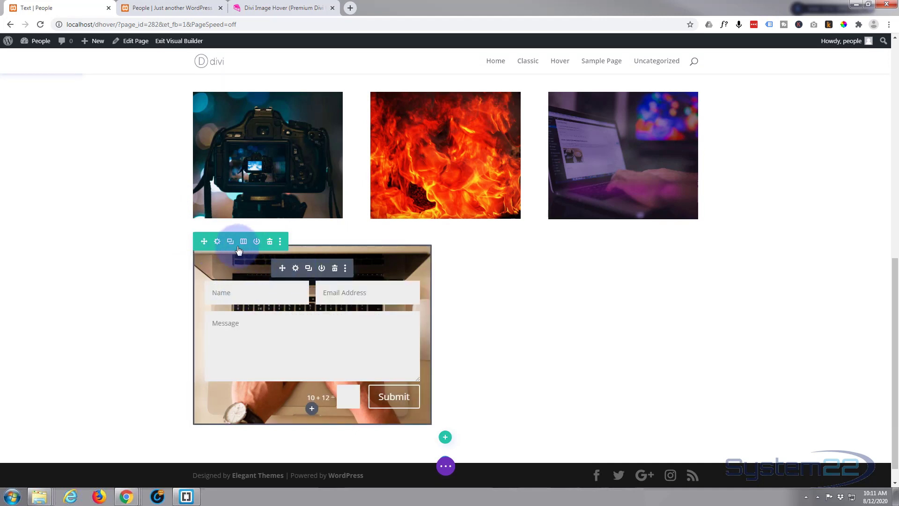
{"action": "left_click", "coordinate": [217, 242]}
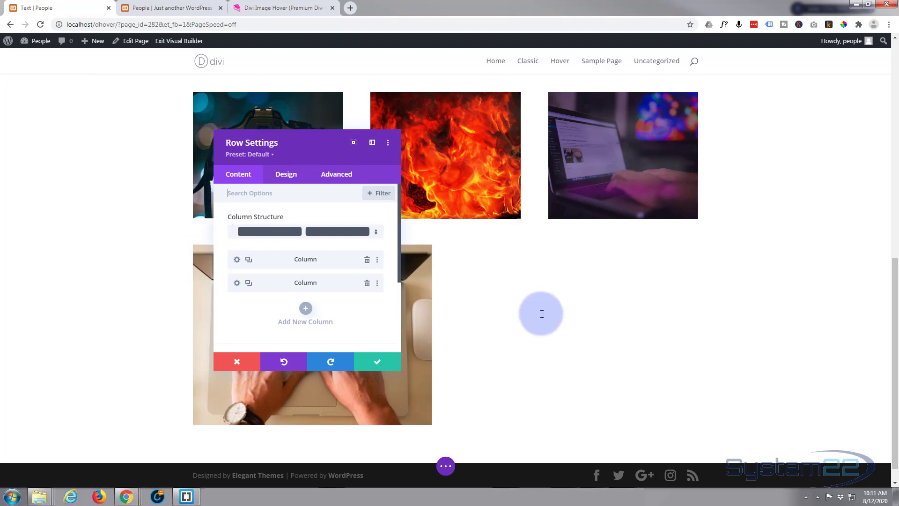
{"action": "left_click", "coordinate": [237, 284]}
{"action": "scroll", "coordinate": [309, 248], "scroll_direction": "down", "scroll_amount": 2}
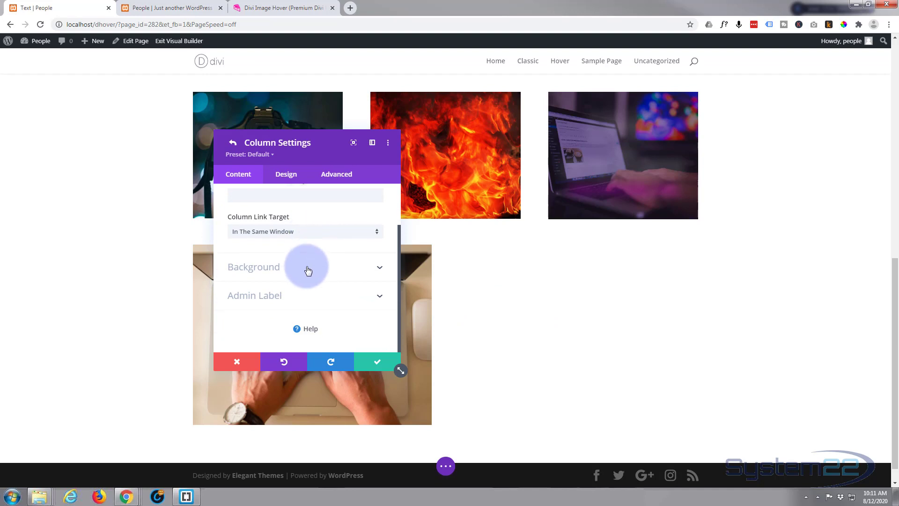
{"action": "left_click", "coordinate": [309, 268]}
{"action": "scroll", "coordinate": [309, 267], "scroll_direction": "down", "scroll_amount": 2}
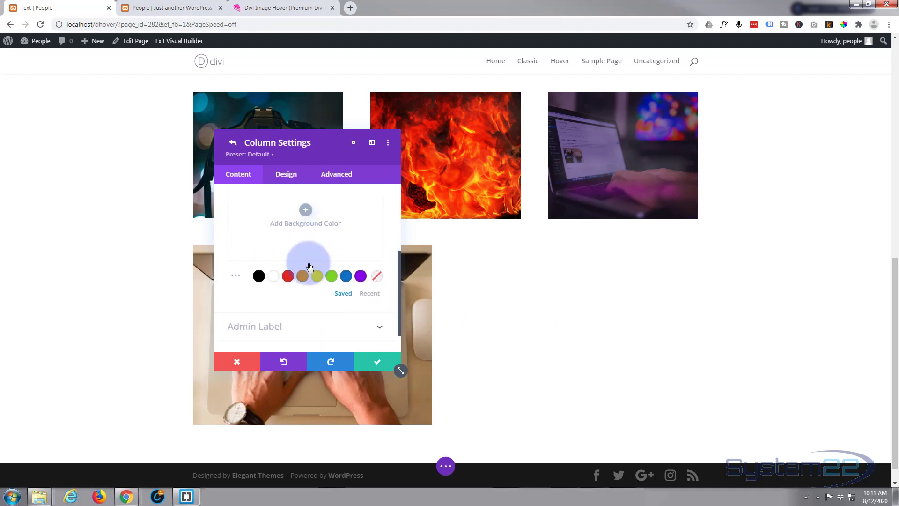
{"action": "scroll", "coordinate": [309, 266], "scroll_direction": "up", "scroll_amount": 3}
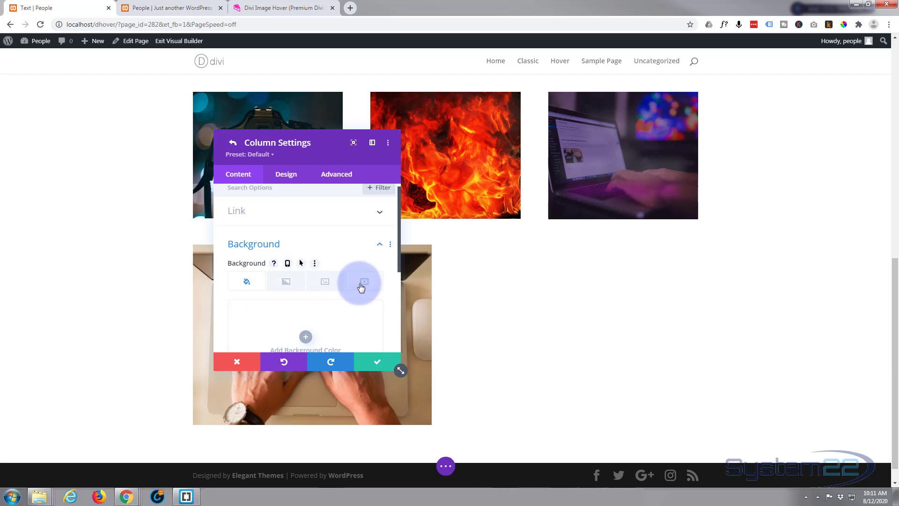
{"action": "left_click", "coordinate": [326, 283]}
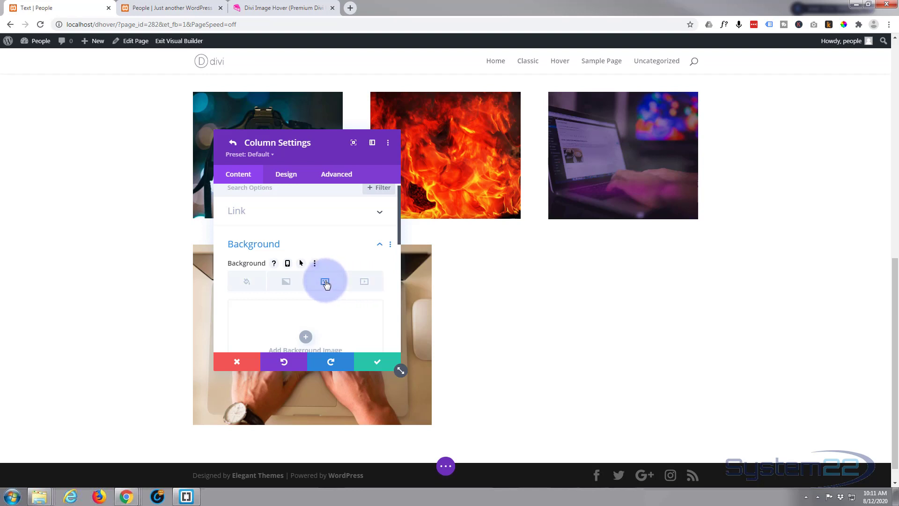
{"action": "left_click", "coordinate": [305, 338]}
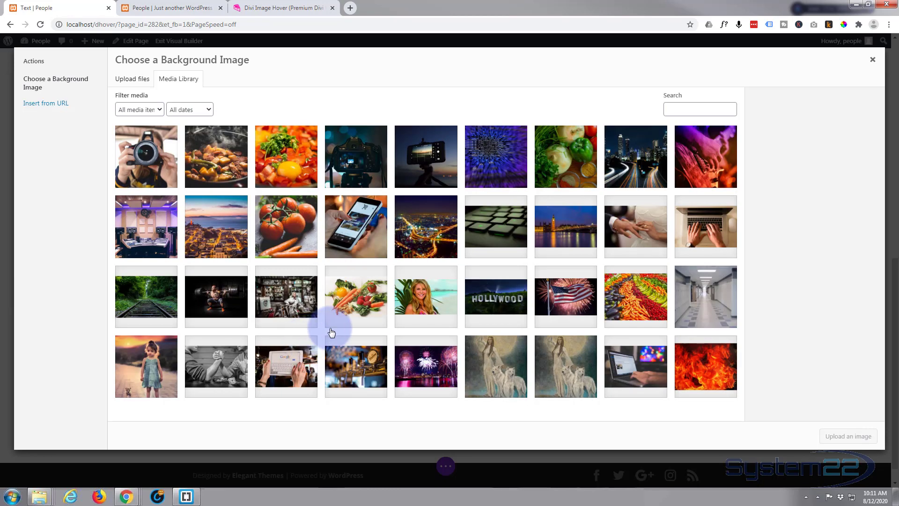
{"action": "left_click", "coordinate": [626, 373]}
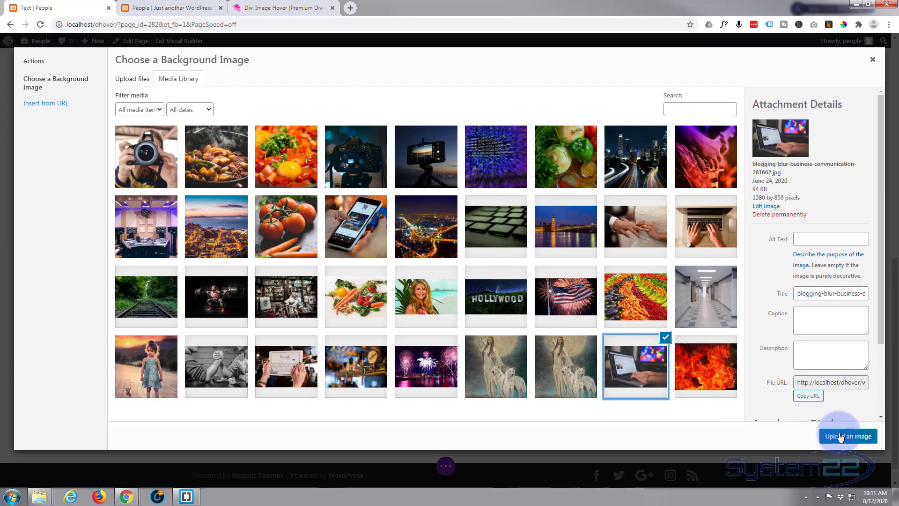
{"action": "left_click", "coordinate": [840, 436]}
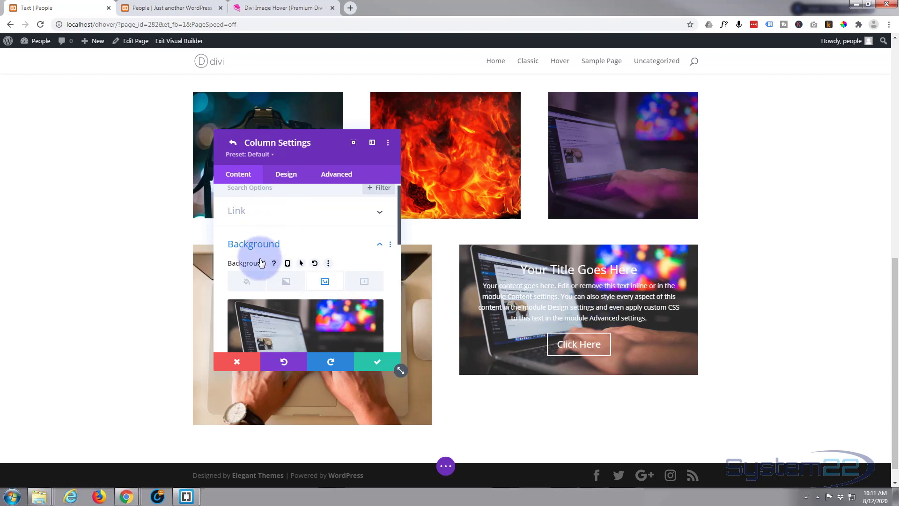
Add a dark purple background color, #3a006d, to the second column behind its image.
{"action": "left_click", "coordinate": [248, 283]}
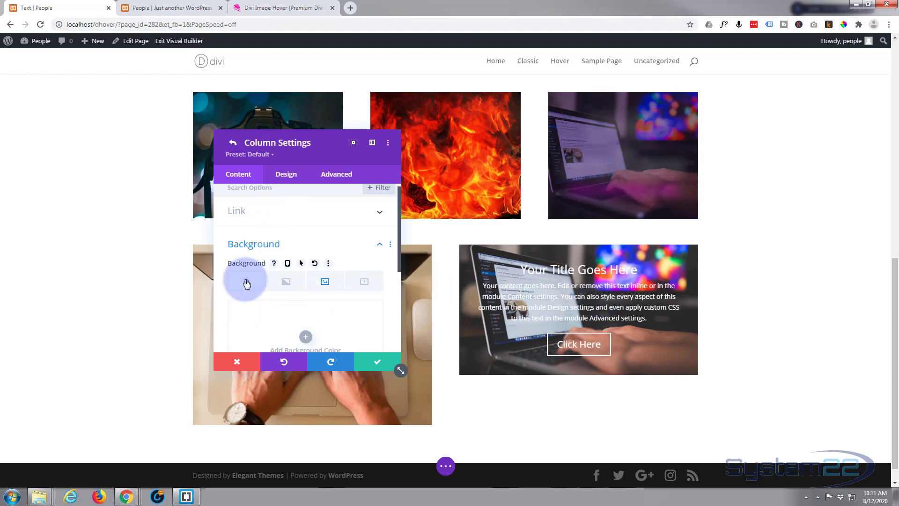
{"action": "scroll", "coordinate": [297, 305], "scroll_direction": "down", "scroll_amount": 2}
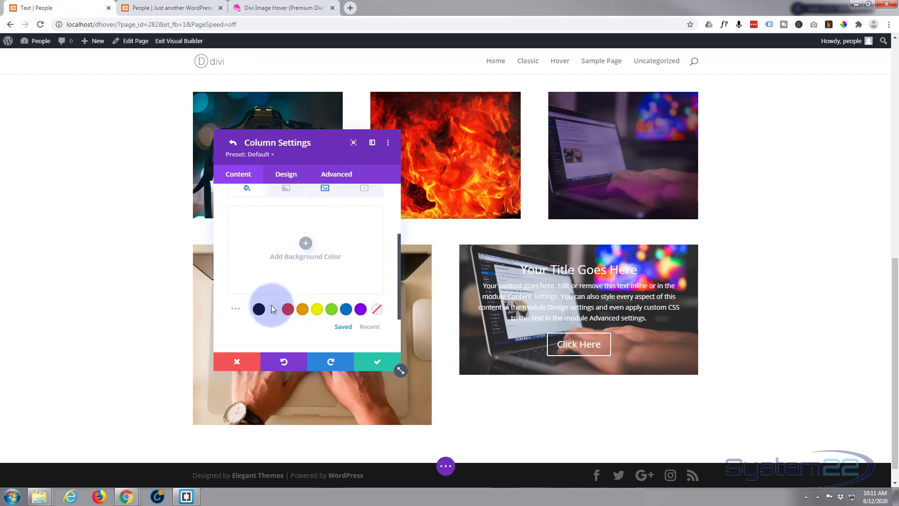
{"action": "left_click", "coordinate": [360, 309]}
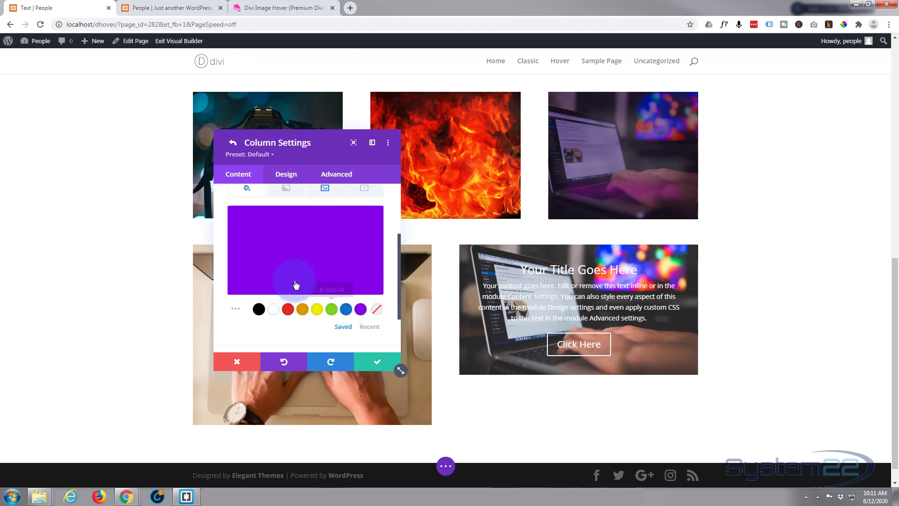
{"action": "left_click", "coordinate": [302, 271]}
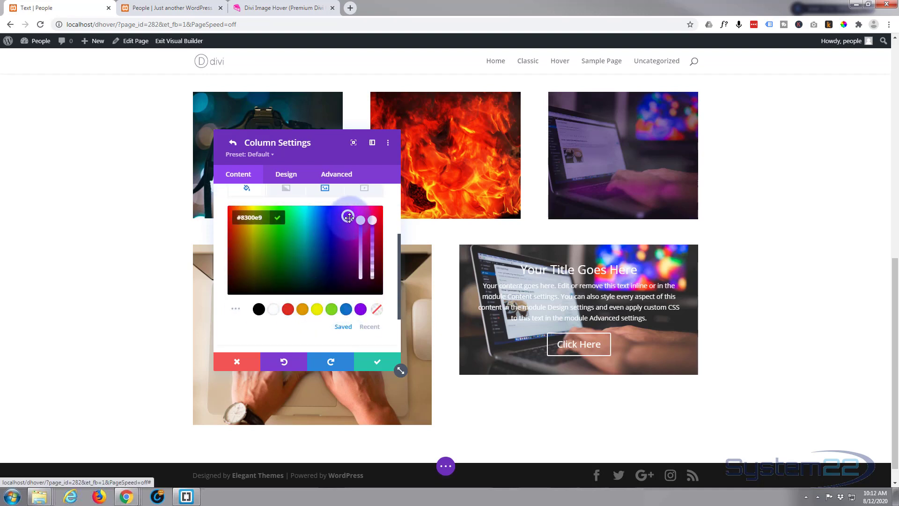
{"action": "left_click", "coordinate": [349, 232]}
{"action": "left_click_drag", "start_coordinate": [350, 235], "coordinate": [346, 258]}
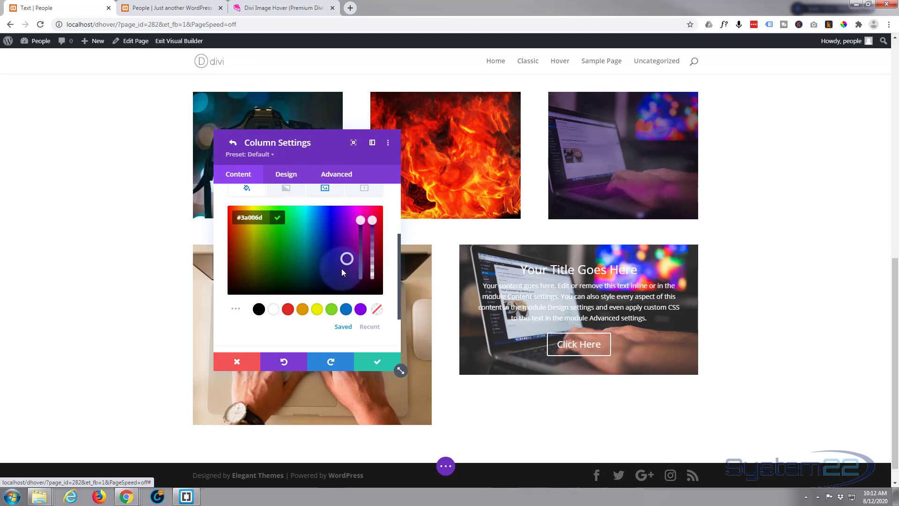
Set the second column's Background Image Blend to Multiply.
{"action": "left_click", "coordinate": [326, 192]}
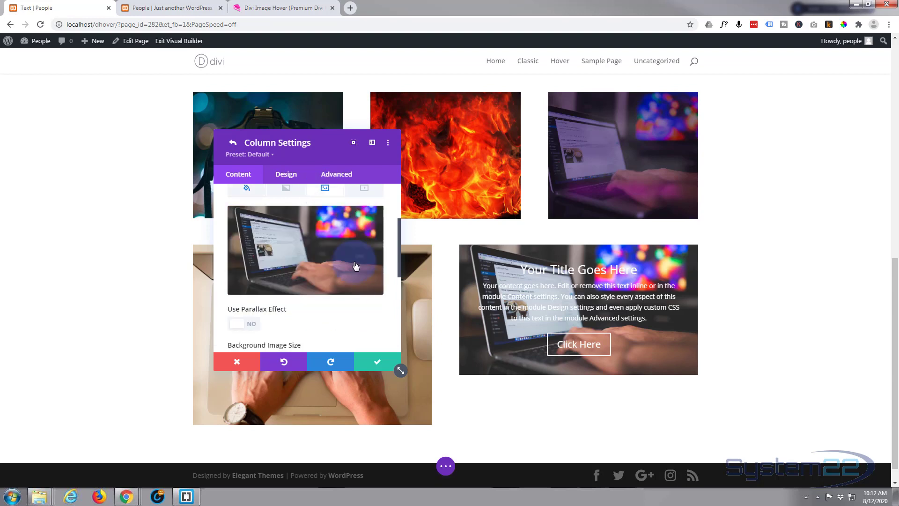
{"action": "scroll", "coordinate": [353, 291], "scroll_direction": "down", "scroll_amount": 4}
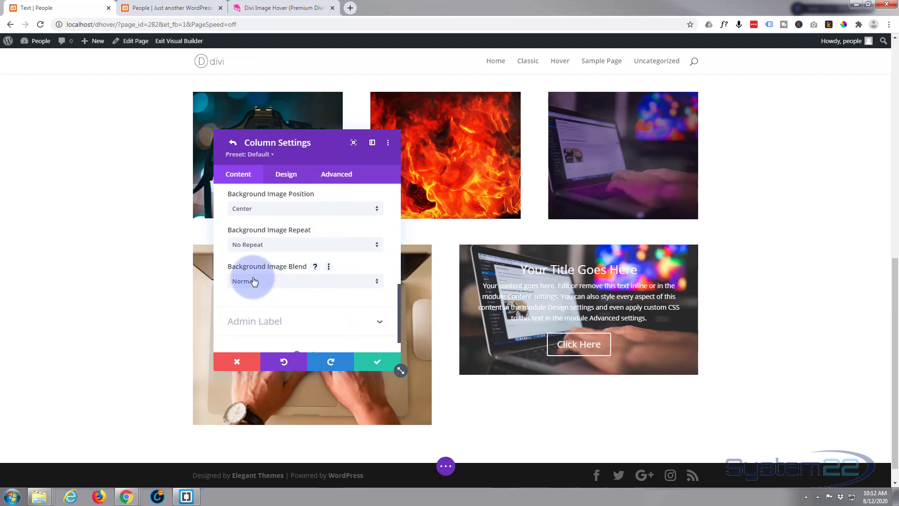
{"action": "left_click", "coordinate": [302, 281]}
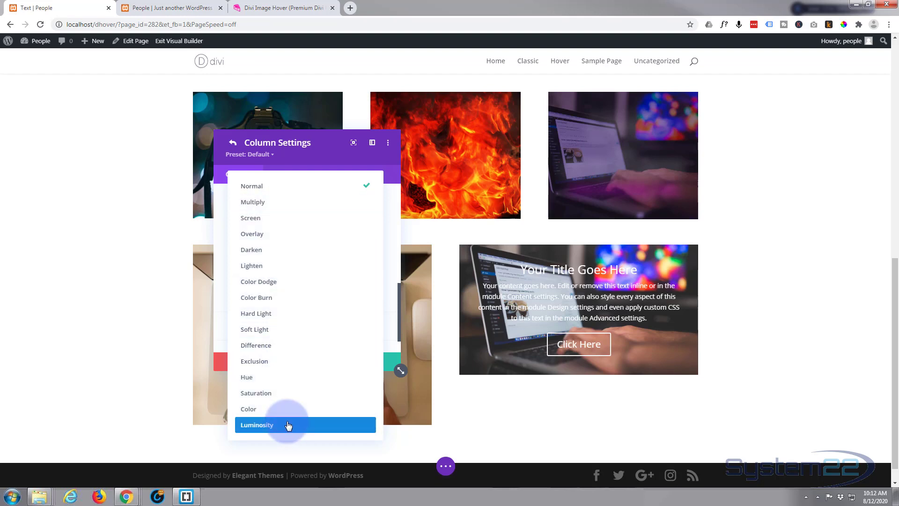
{"action": "left_click", "coordinate": [263, 206]}
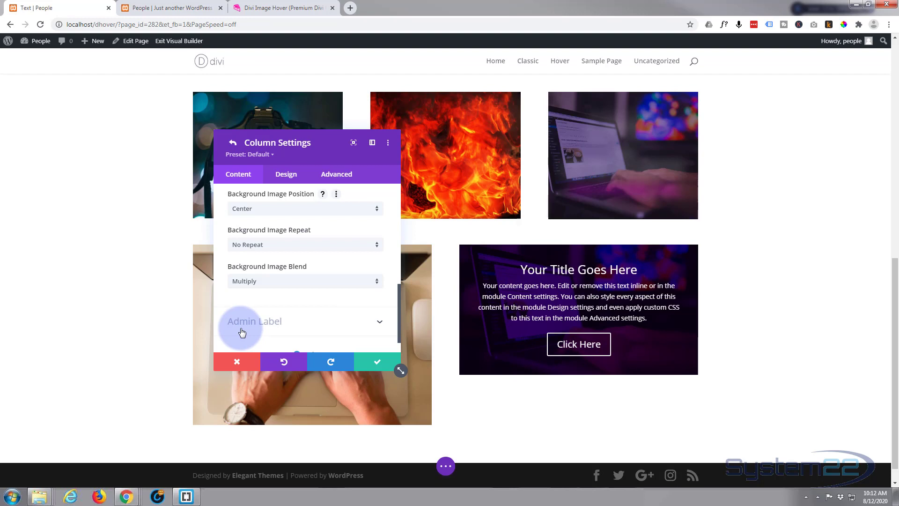
Reduce the opacity of the column's purple background color to rgba(58,0,109,0.88) and save the column and row settings.
{"action": "scroll", "coordinate": [248, 324], "scroll_direction": "up", "scroll_amount": 4}
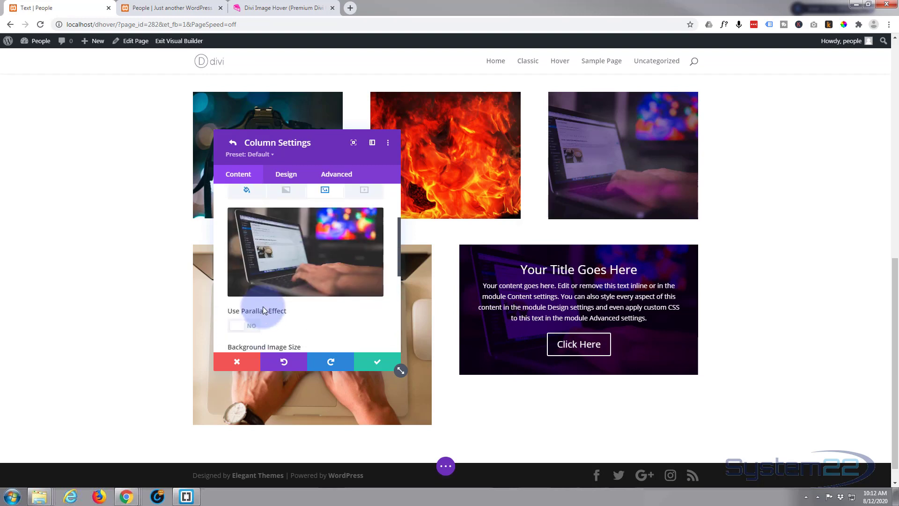
{"action": "scroll", "coordinate": [255, 295], "scroll_direction": "up", "scroll_amount": 2}
{"action": "left_click", "coordinate": [247, 281]}
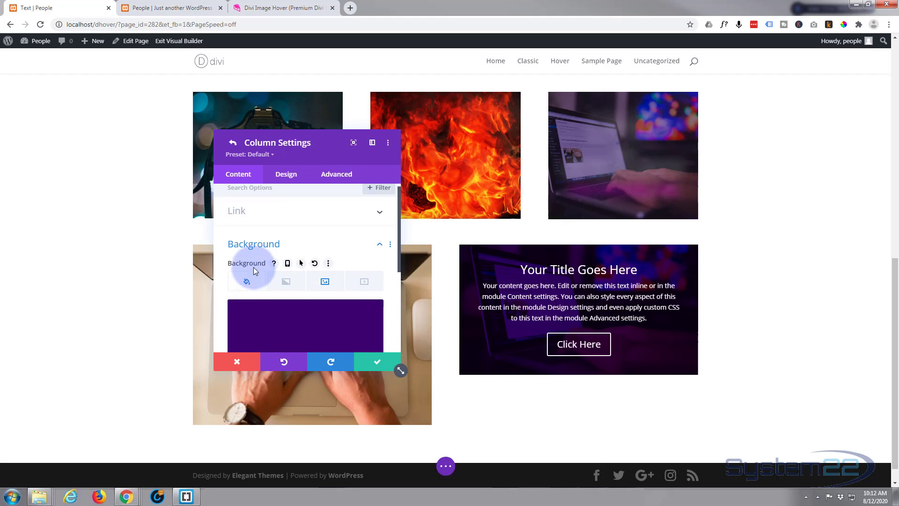
{"action": "scroll", "coordinate": [254, 271], "scroll_direction": "down", "scroll_amount": 2}
{"action": "left_click", "coordinate": [287, 267]}
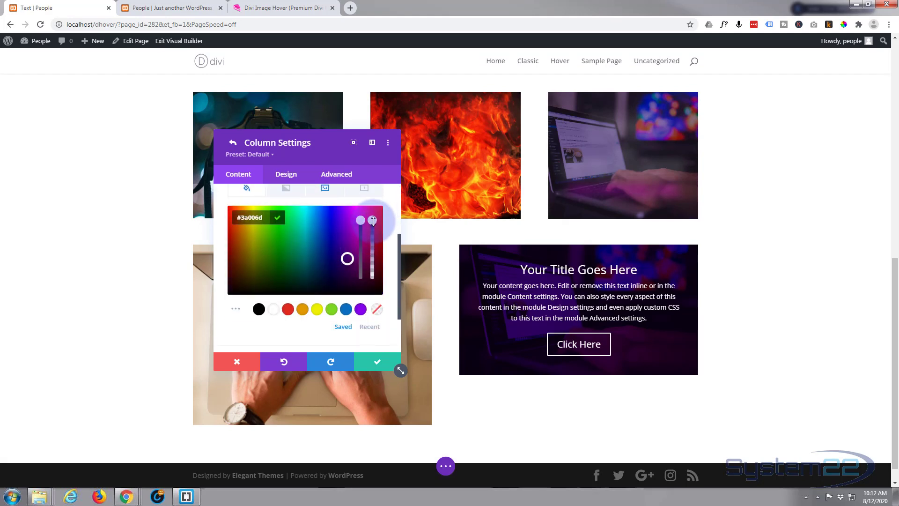
{"action": "mouse_move", "coordinate": [376, 226]}
{"action": "left_mouse_down"}
{"action": "mouse_move", "coordinate": [383, 262]}
{"action": "mouse_move", "coordinate": [382, 234]}
{"action": "left_mouse_up"}
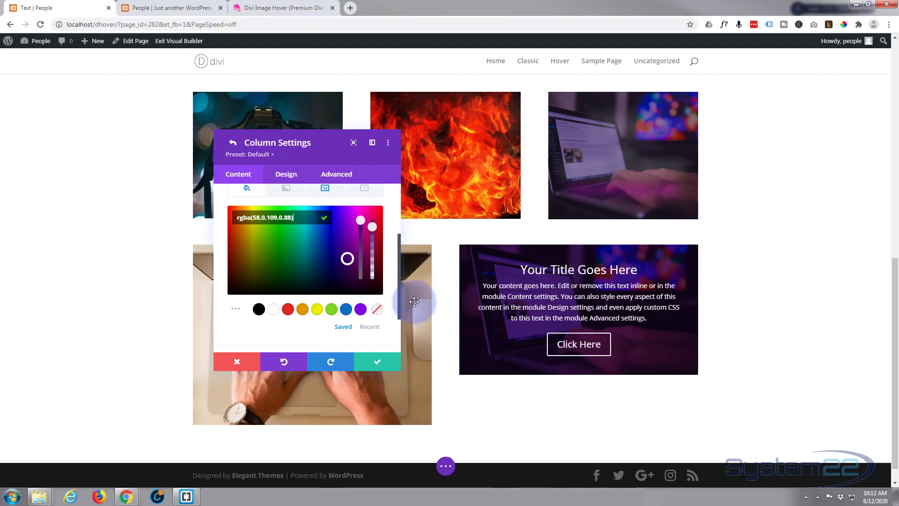
{"action": "left_click", "coordinate": [377, 364]}
{"action": "left_click", "coordinate": [378, 364]}
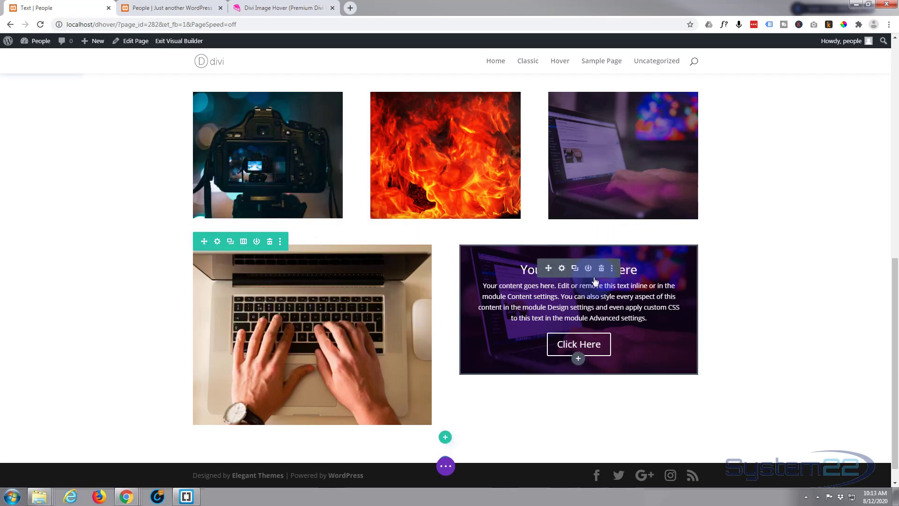
Change the Call To Action module's title text color to a bright magenta.
{"action": "left_click", "coordinate": [562, 267]}
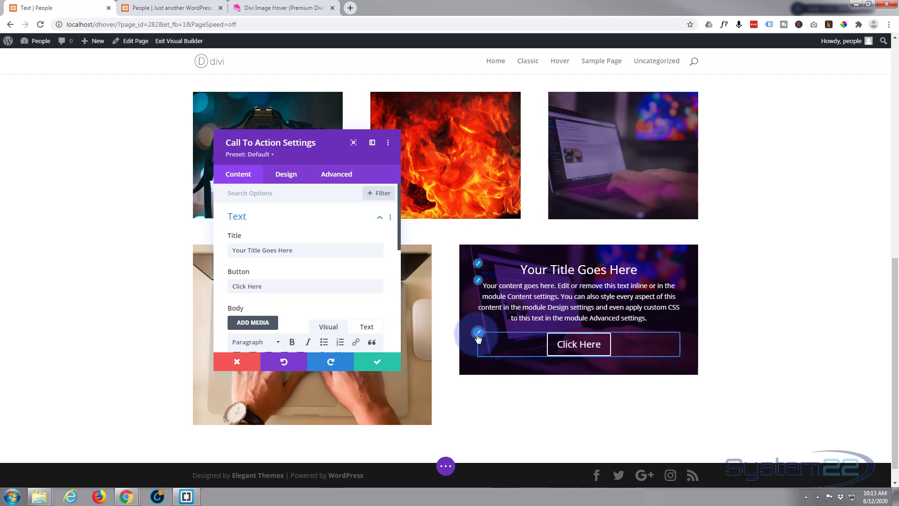
{"action": "left_click", "coordinate": [478, 265]}
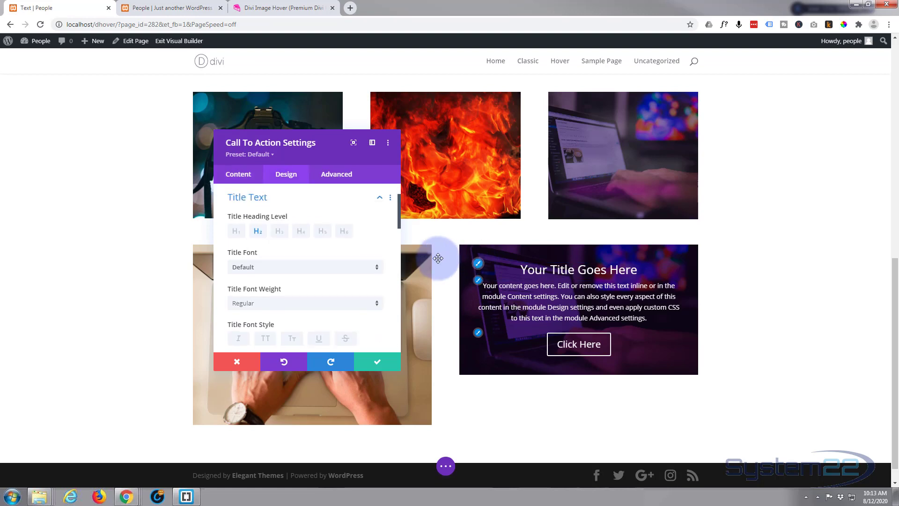
{"action": "scroll", "coordinate": [315, 246], "scroll_direction": "down", "scroll_amount": 3}
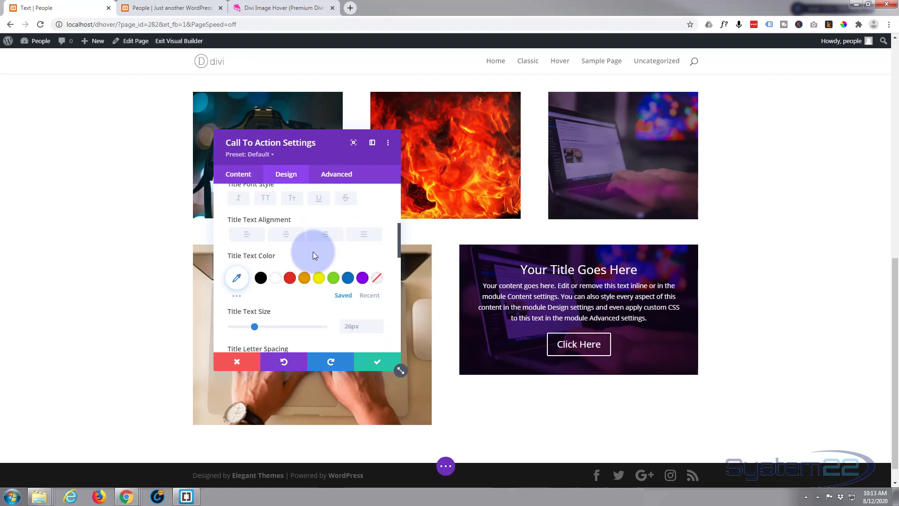
{"action": "left_click", "coordinate": [362, 278]}
{"action": "scroll", "coordinate": [346, 274], "scroll_direction": "up", "scroll_amount": 1}
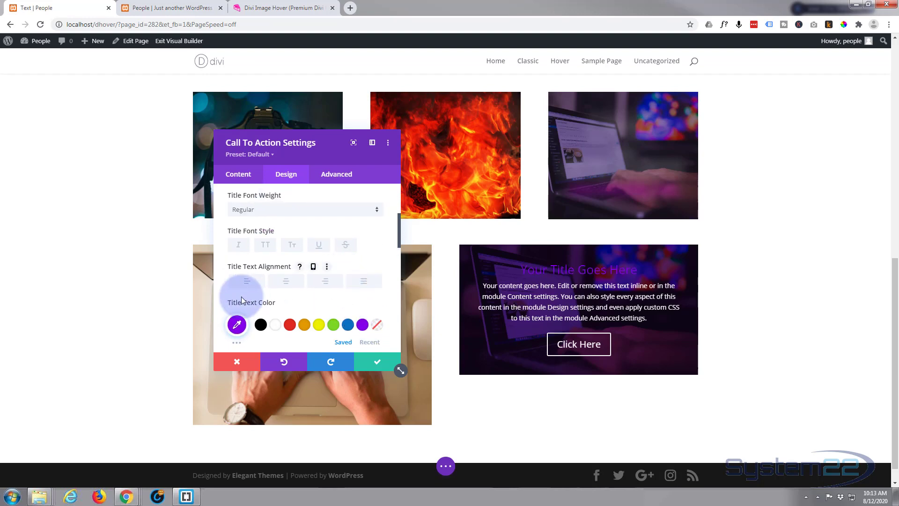
{"action": "left_click", "coordinate": [236, 324]}
{"action": "scroll", "coordinate": [314, 274], "scroll_direction": "down", "scroll_amount": 1}
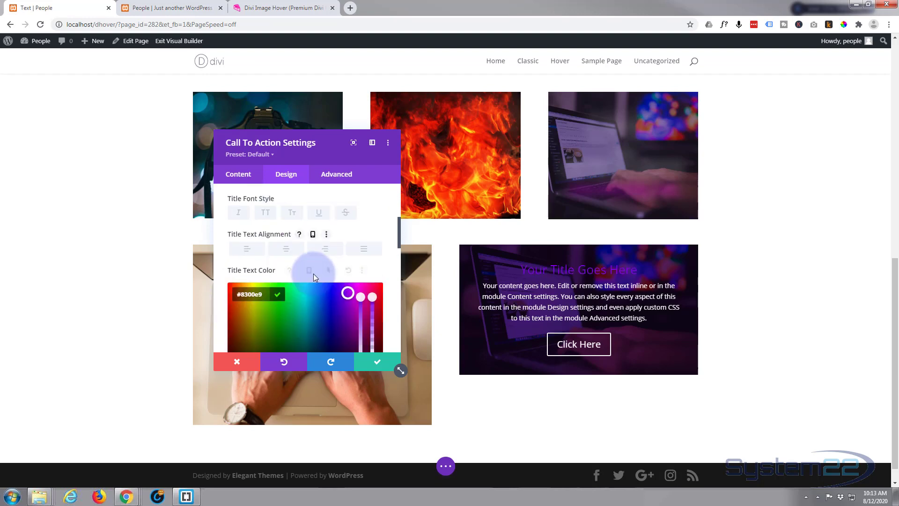
{"action": "left_click_drag", "start_coordinate": [348, 275], "coordinate": [361, 264]}
{"action": "left_click", "coordinate": [361, 262]}
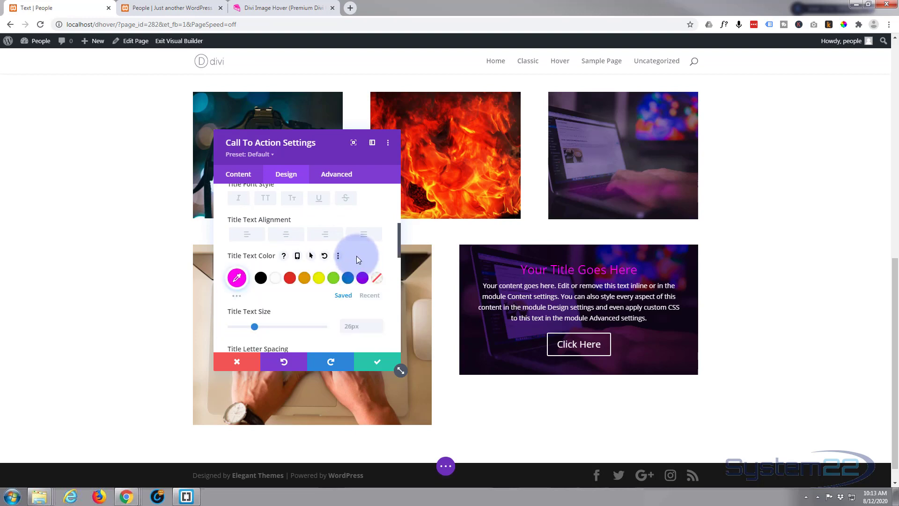
Set the Call To Action title's font weight to Bold.
{"action": "scroll", "coordinate": [244, 262], "scroll_direction": "up", "scroll_amount": 1}
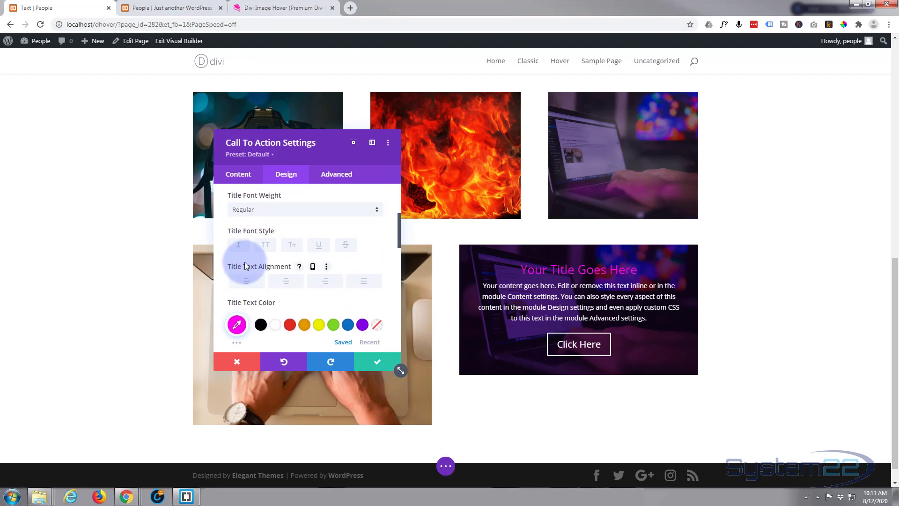
{"action": "left_click", "coordinate": [294, 217]}
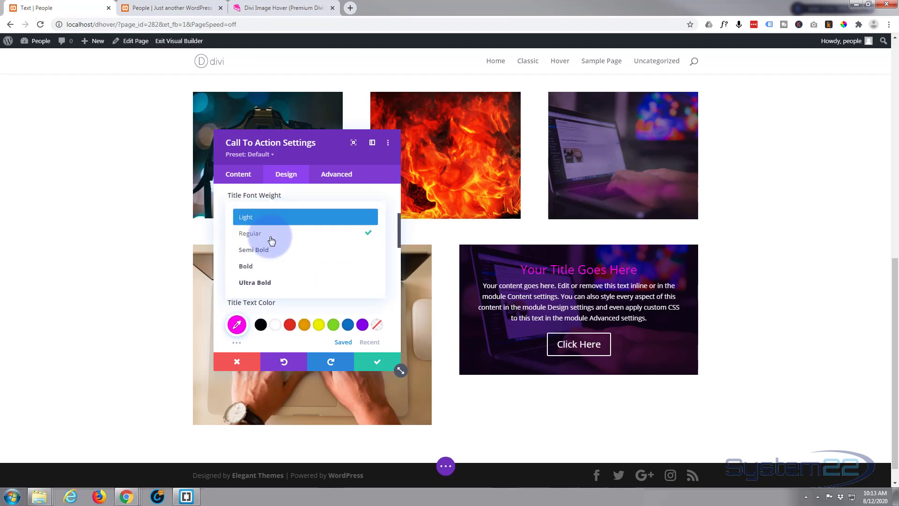
{"action": "left_click", "coordinate": [256, 265]}
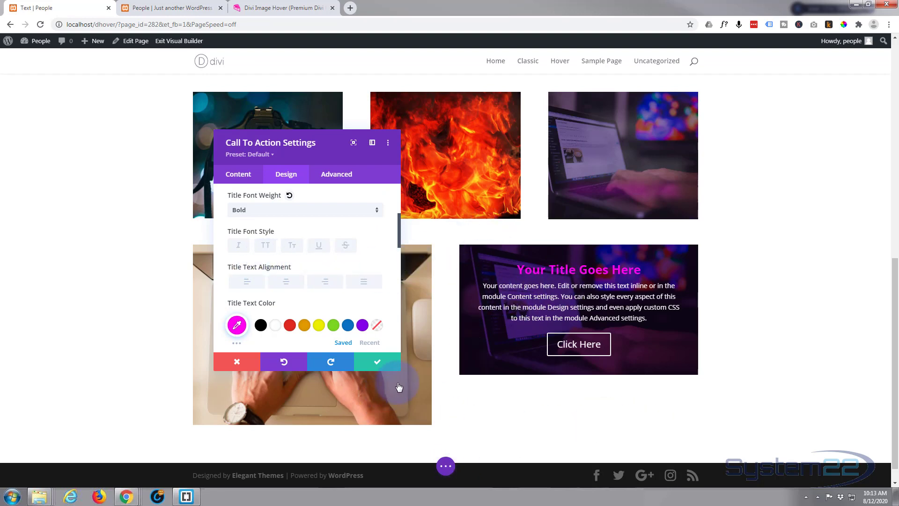
Give the Call To Action module 100px of top padding and link the bottom padding to the same value.
{"action": "left_click_drag", "start_coordinate": [311, 145], "coordinate": [147, 142]}
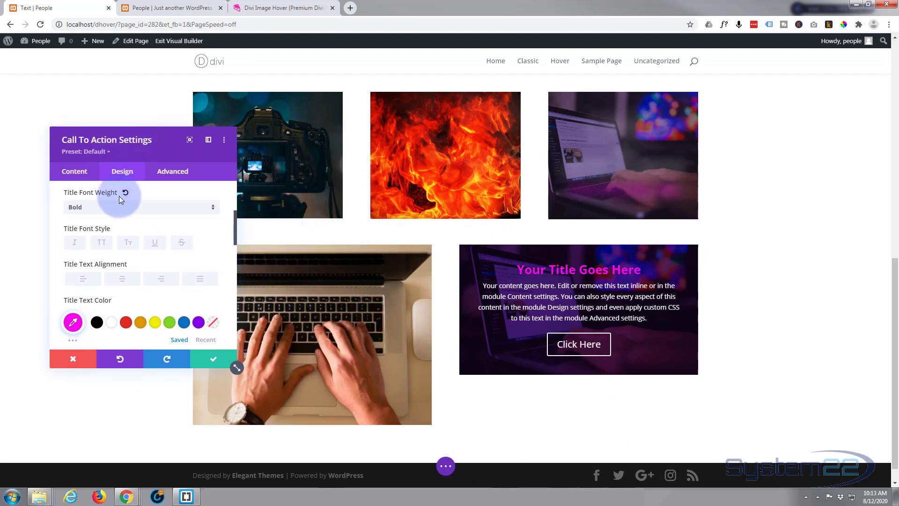
{"action": "scroll", "coordinate": [128, 217], "scroll_direction": "up", "scroll_amount": 3}
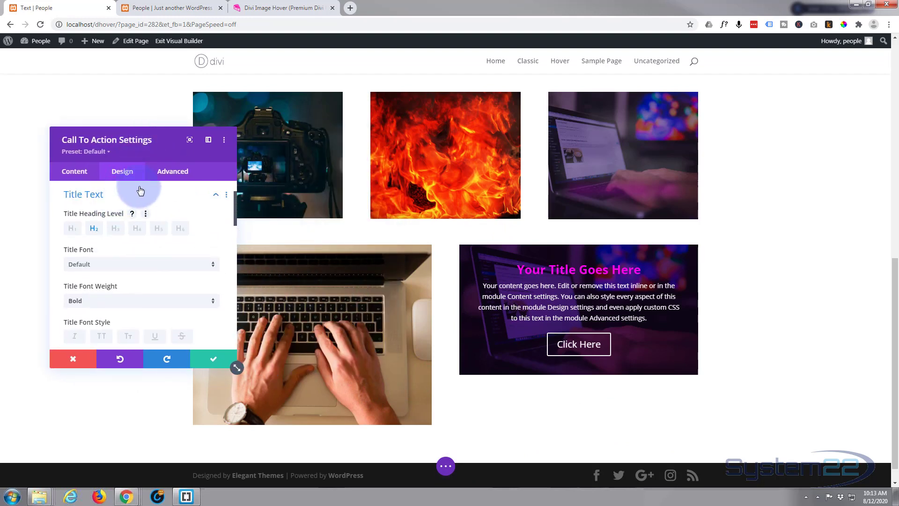
{"action": "left_click", "coordinate": [138, 195]}
{"action": "scroll", "coordinate": [138, 195], "scroll_direction": "down", "scroll_amount": 2}
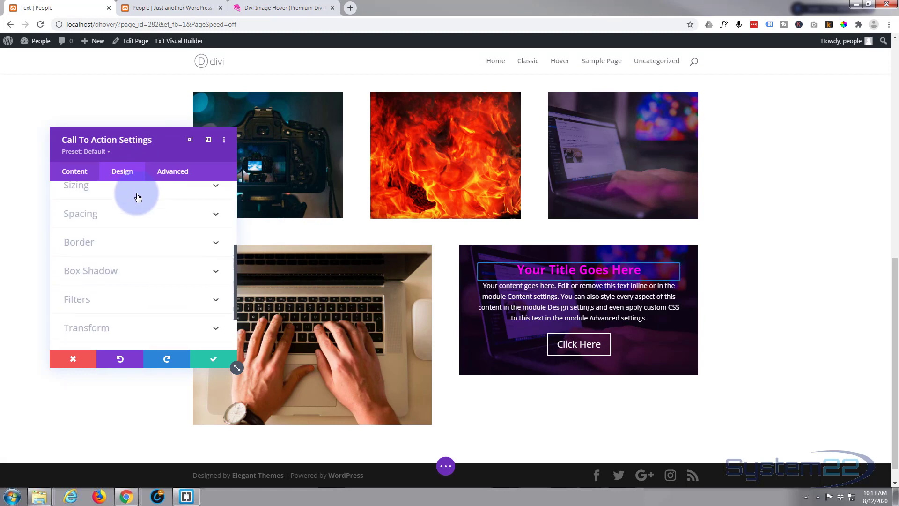
{"action": "left_click", "coordinate": [136, 216]}
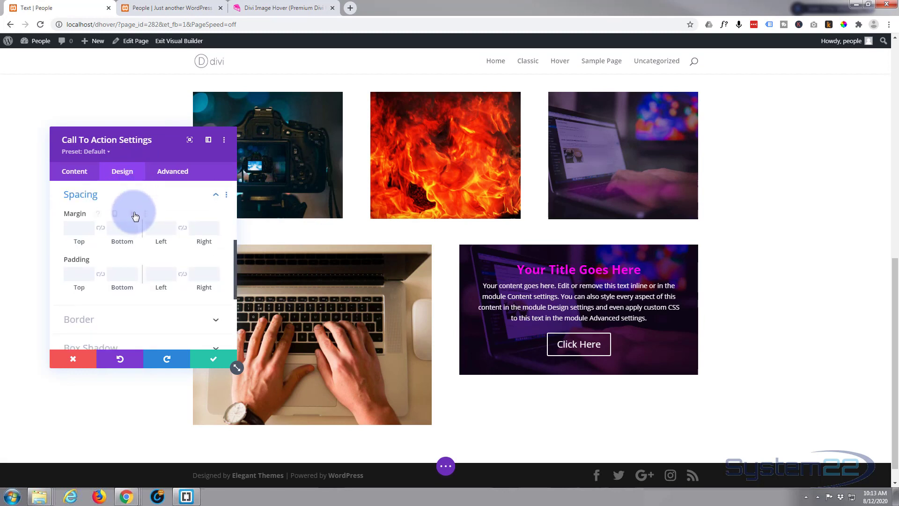
{"action": "left_click", "coordinate": [67, 272]}
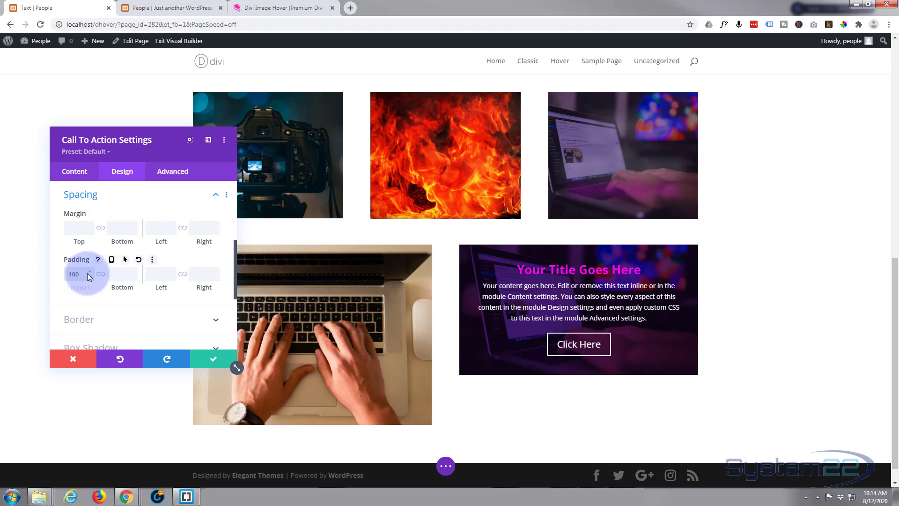
{"action": "type", "text": "100px"}
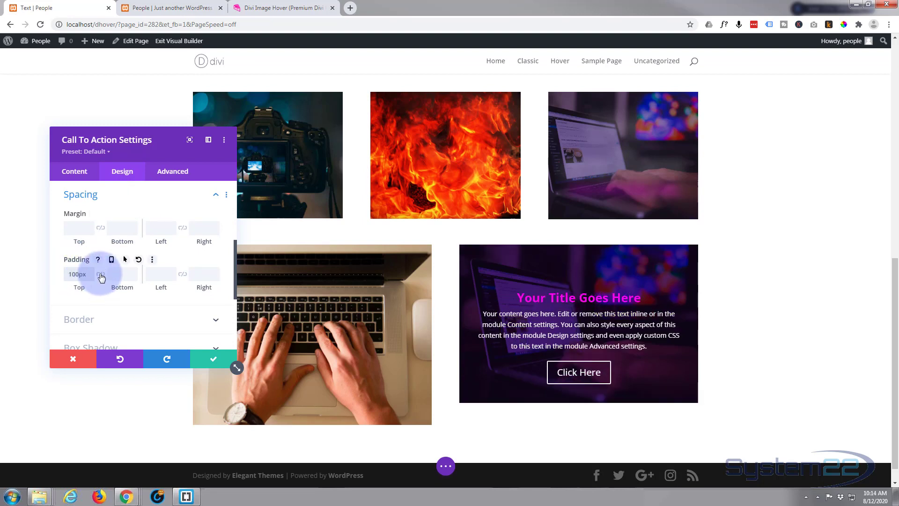
{"action": "left_click", "coordinate": [101, 275]}
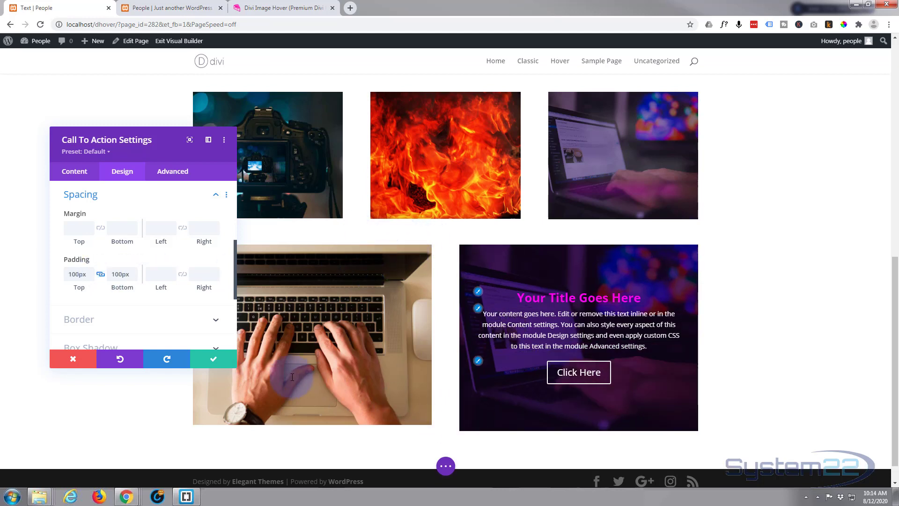
Fine-tune the module's linked top and bottom padding to 94px to match the height of the neighbouring keyboard image.
{"action": "left_click", "coordinate": [89, 277]}
{"action": "left_click", "coordinate": [88, 277]}
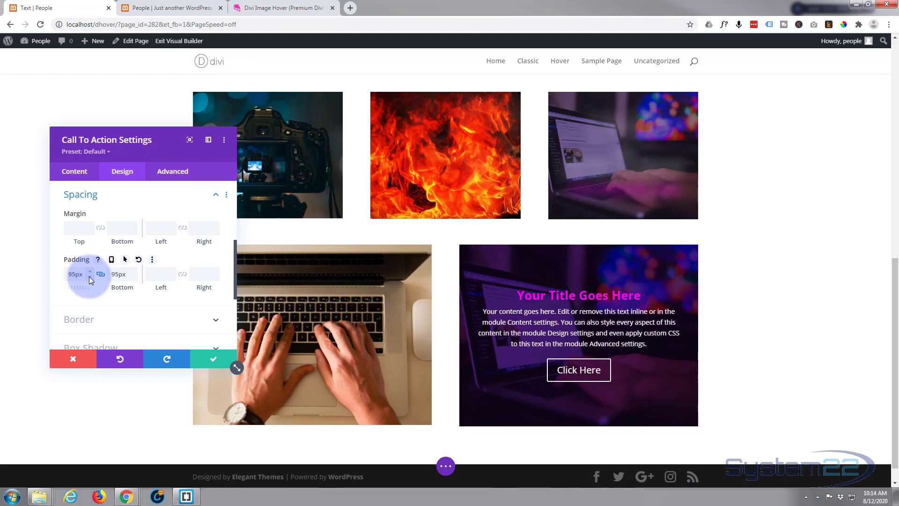
{"action": "left_click", "coordinate": [89, 276]}
{"action": "left_click", "coordinate": [89, 277]}
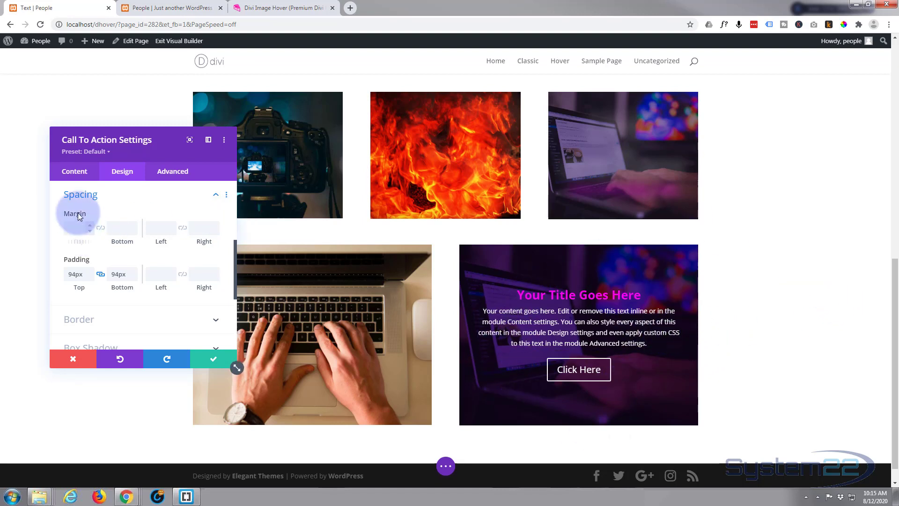
Enable hover options for the module's Blur filter and set its desktop blur to 16px.
{"action": "left_click", "coordinate": [120, 195]}
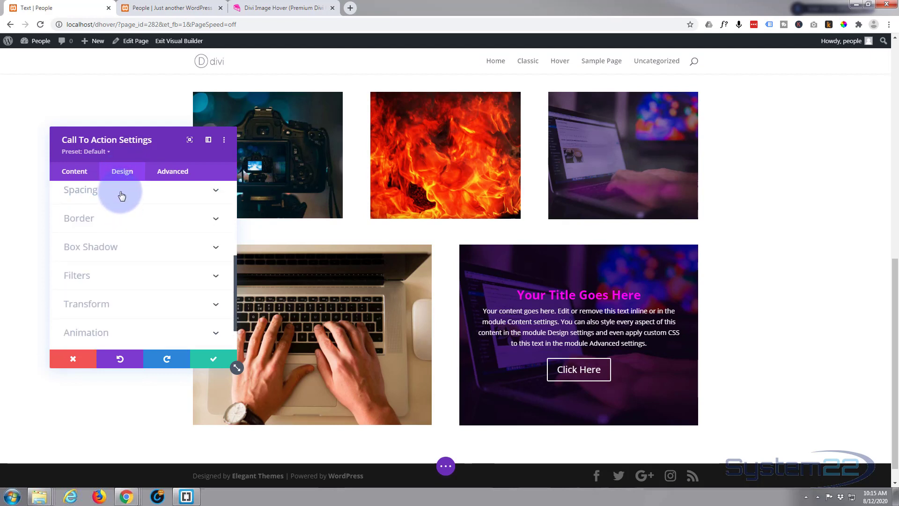
{"action": "scroll", "coordinate": [121, 195], "scroll_direction": "down", "scroll_amount": 1}
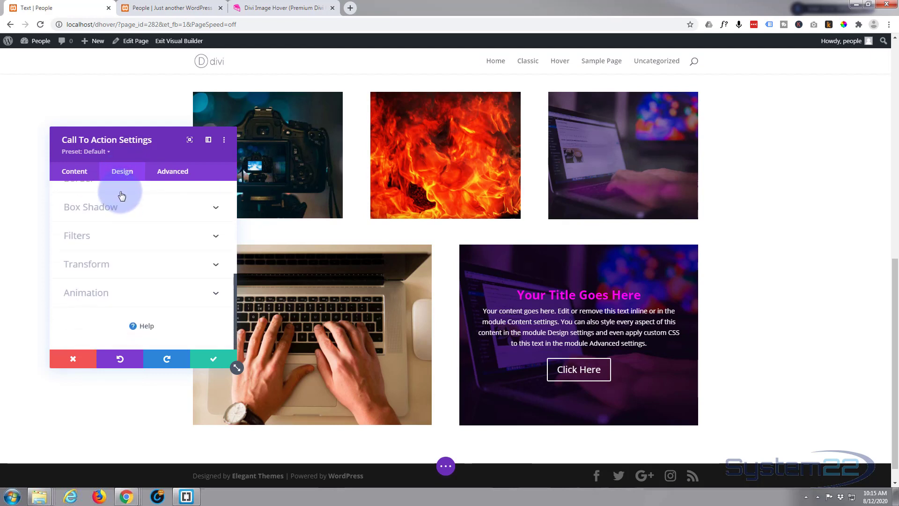
{"action": "left_click", "coordinate": [117, 241]}
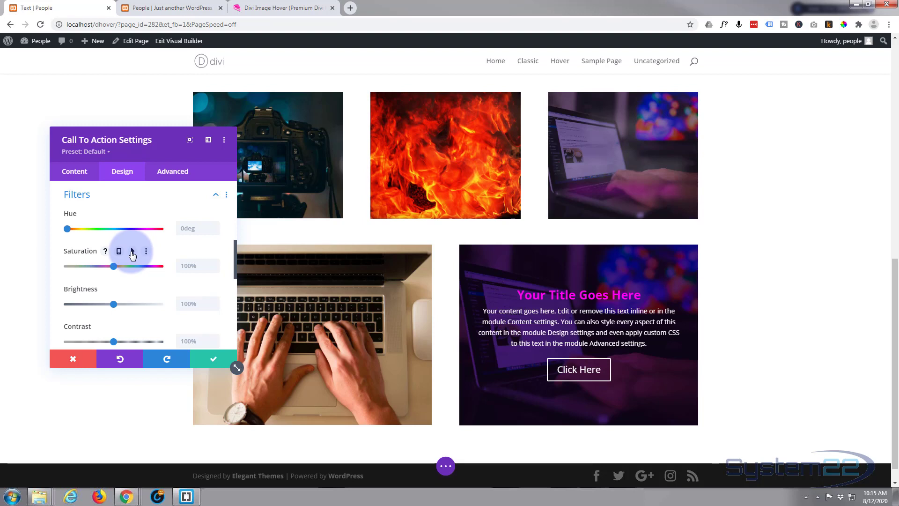
{"action": "scroll", "coordinate": [133, 254], "scroll_direction": "down", "scroll_amount": 1}
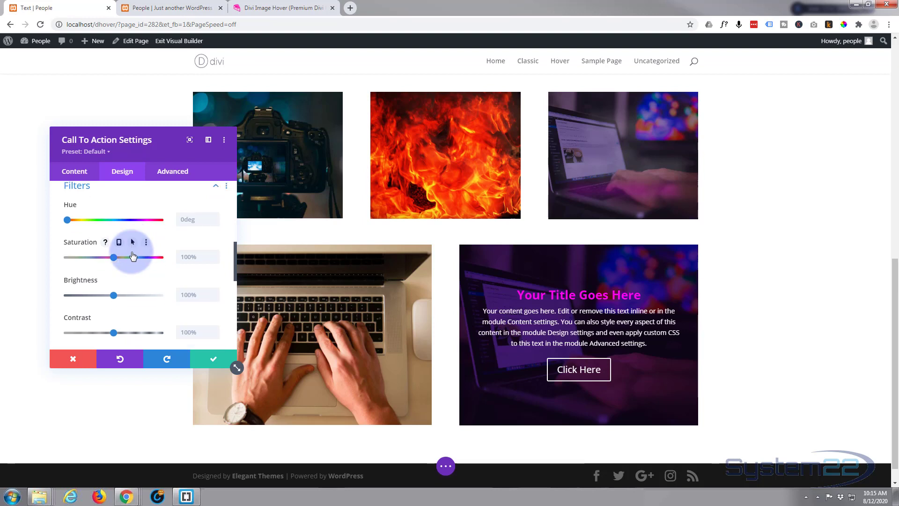
{"action": "scroll", "coordinate": [131, 255], "scroll_direction": "down", "scroll_amount": 2}
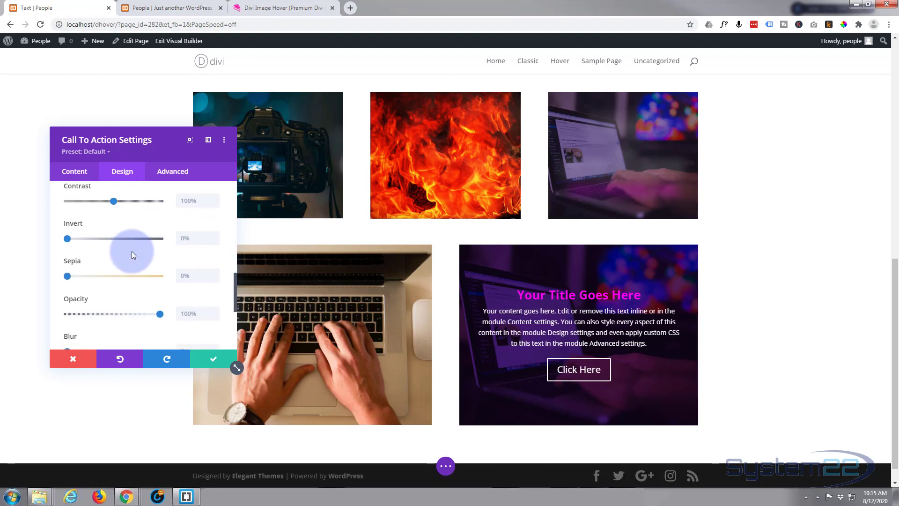
{"action": "scroll", "coordinate": [131, 251], "scroll_direction": "down", "scroll_amount": 1}
{"action": "scroll", "coordinate": [131, 251], "scroll_direction": "down", "scroll_amount": 1}
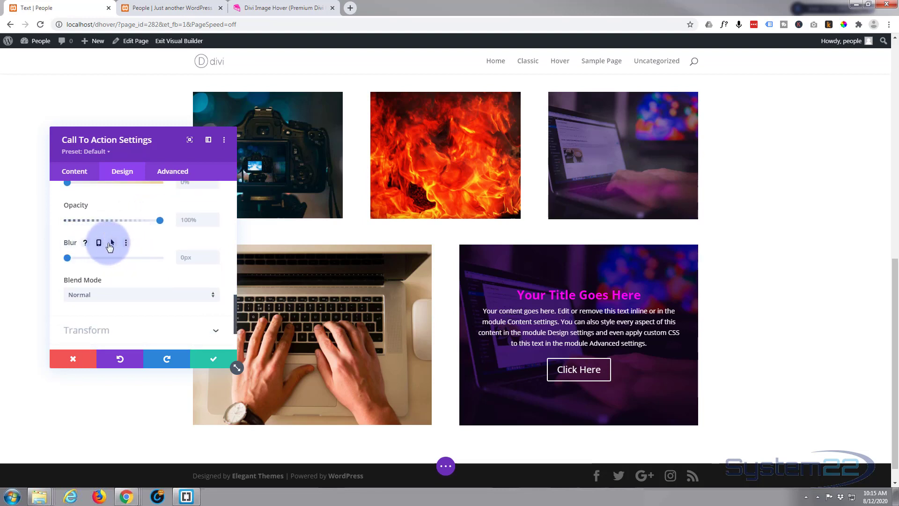
{"action": "left_click", "coordinate": [111, 243]}
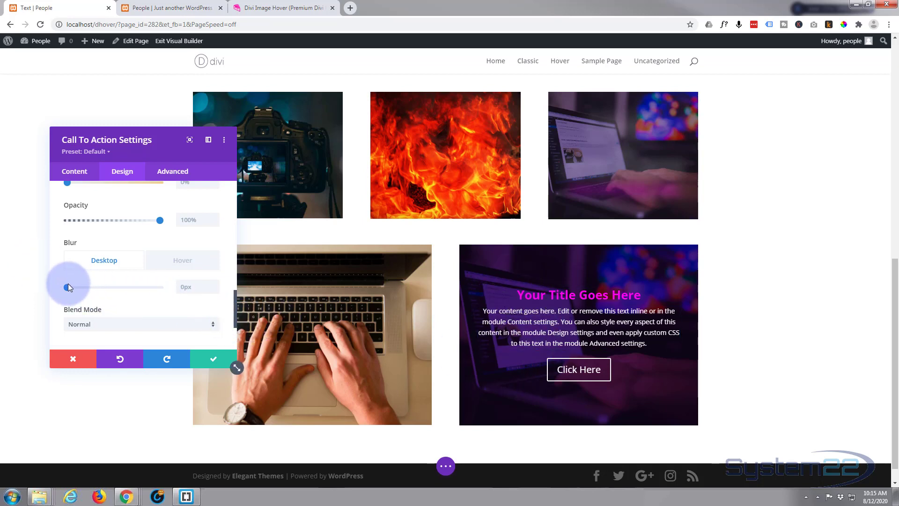
{"action": "left_click_drag", "start_coordinate": [68, 286], "coordinate": [91, 288]}
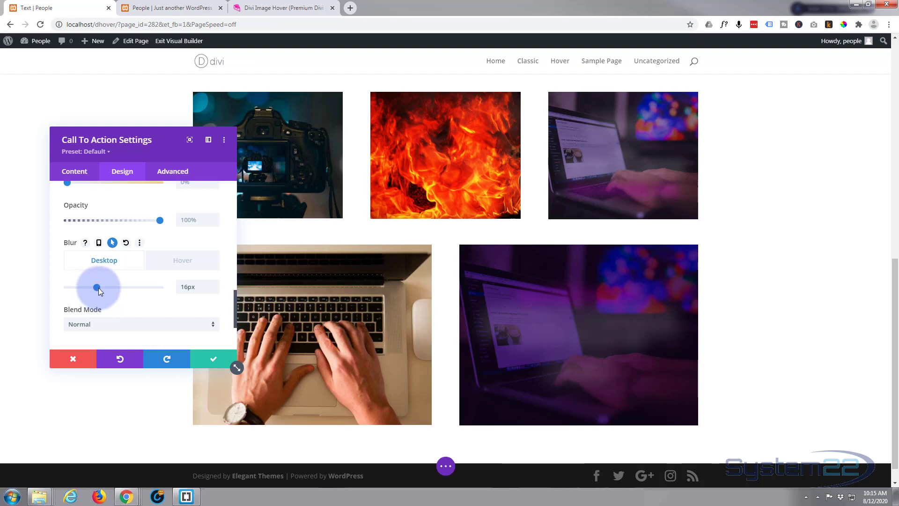
Set the module's hover blur to 0px and return to the desktop blur value.
{"action": "left_click", "coordinate": [189, 263]}
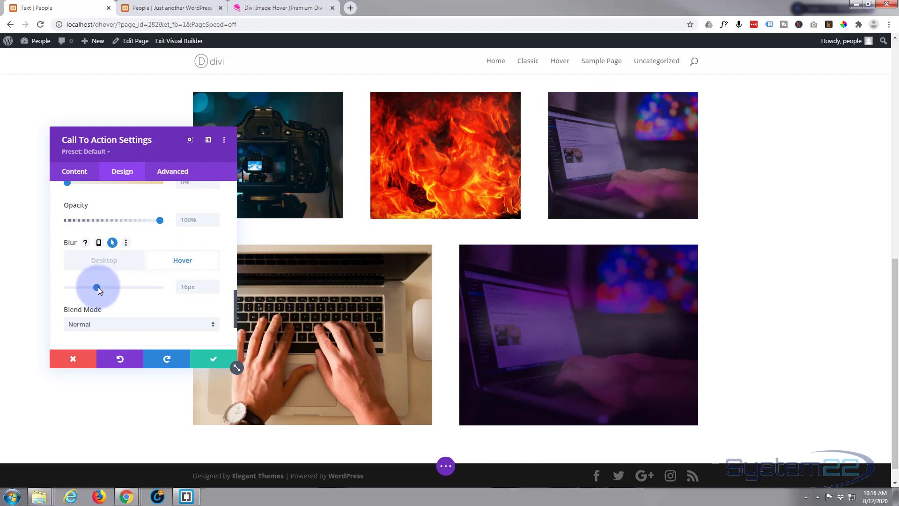
{"action": "left_click_drag", "start_coordinate": [97, 287], "coordinate": [54, 295]}
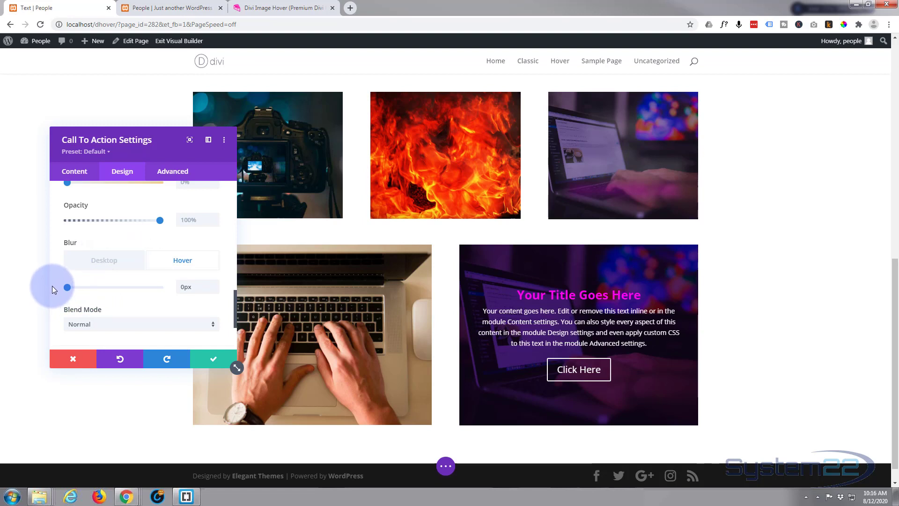
{"action": "left_click", "coordinate": [99, 264]}
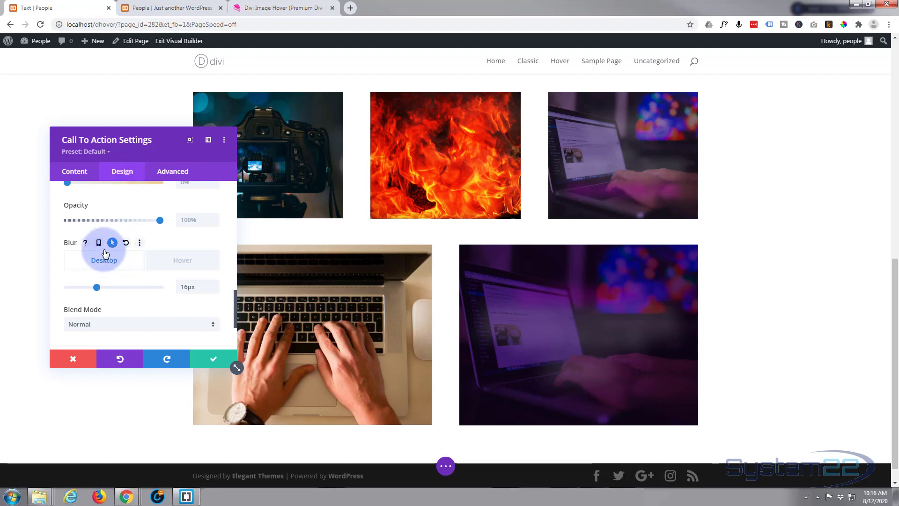
Enable hover options for the module's Transform and set the first desktop rotation value to 186deg.
{"action": "scroll", "coordinate": [114, 230], "scroll_direction": "up", "scroll_amount": 3}
{"action": "scroll", "coordinate": [115, 229], "scroll_direction": "up", "scroll_amount": 5}
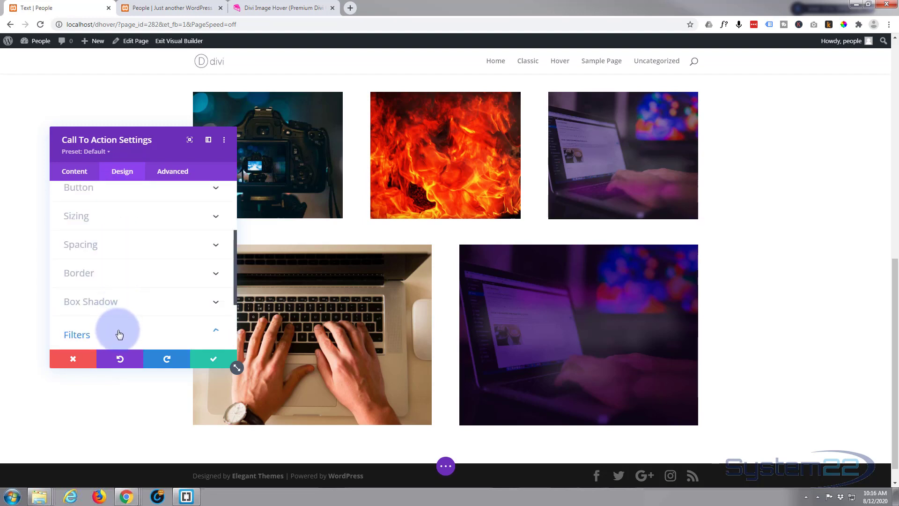
{"action": "left_click", "coordinate": [119, 330]}
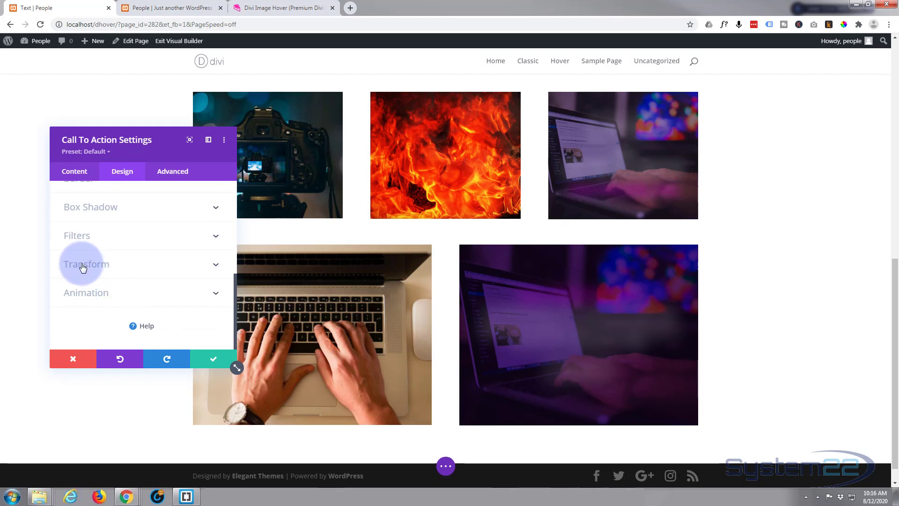
{"action": "left_click", "coordinate": [144, 269]}
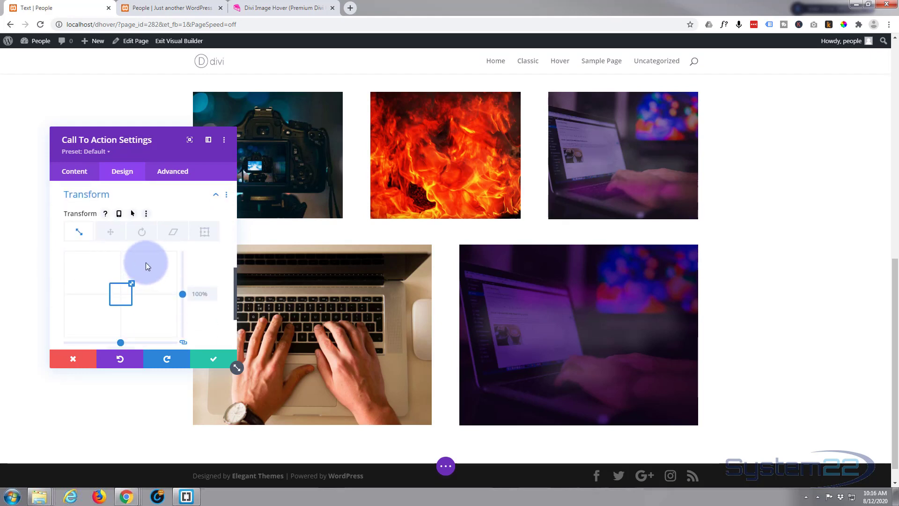
{"action": "left_click", "coordinate": [142, 233]}
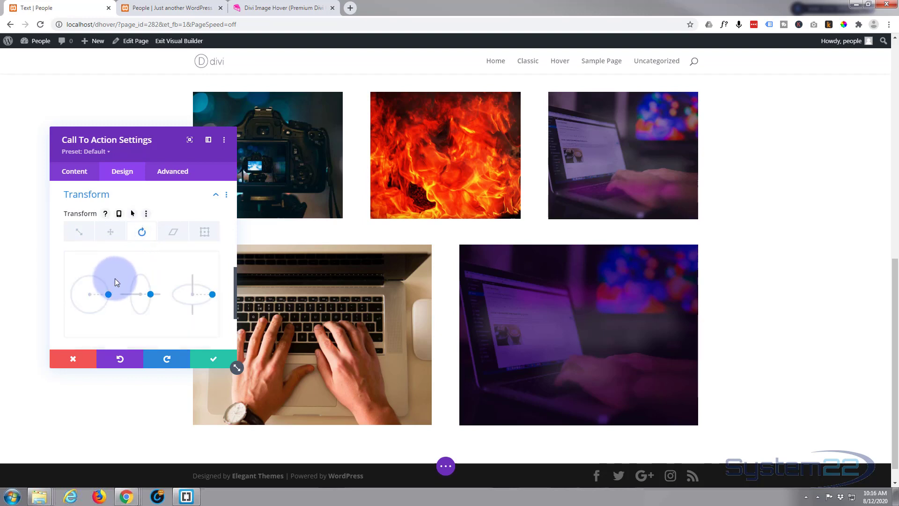
{"action": "left_click", "coordinate": [133, 214]}
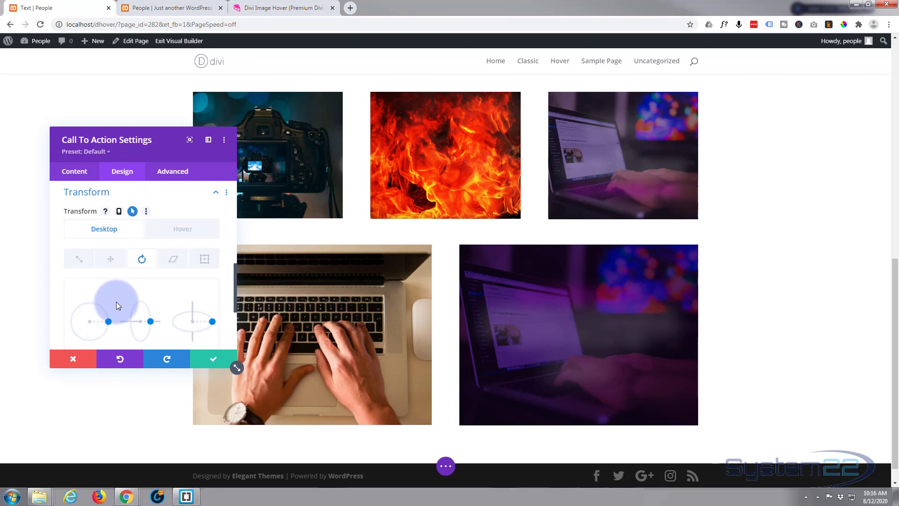
{"action": "scroll", "coordinate": [115, 302], "scroll_direction": "down", "scroll_amount": 1}
{"action": "left_click_drag", "start_coordinate": [108, 276], "coordinate": [58, 275]}
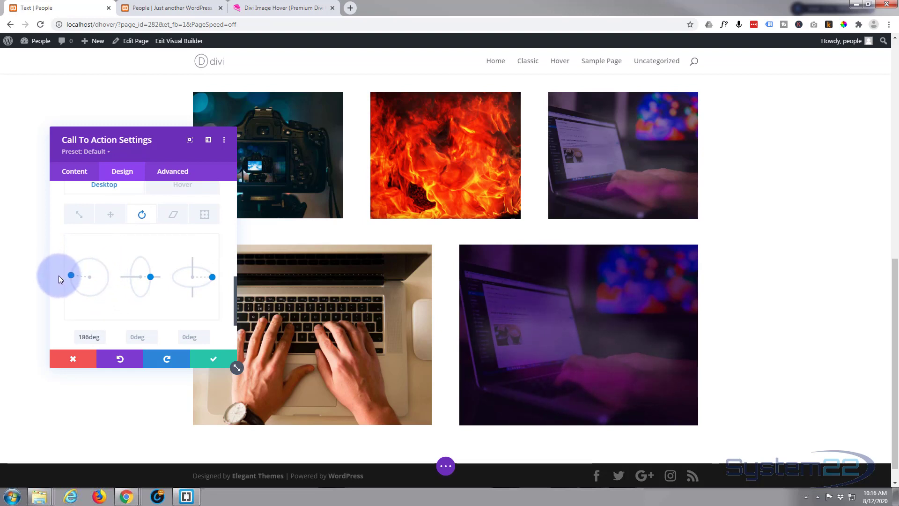
Set the module's first Transform Rotate value to 180deg for desktop and 0deg for hover.
{"action": "left_click", "coordinate": [103, 361]}
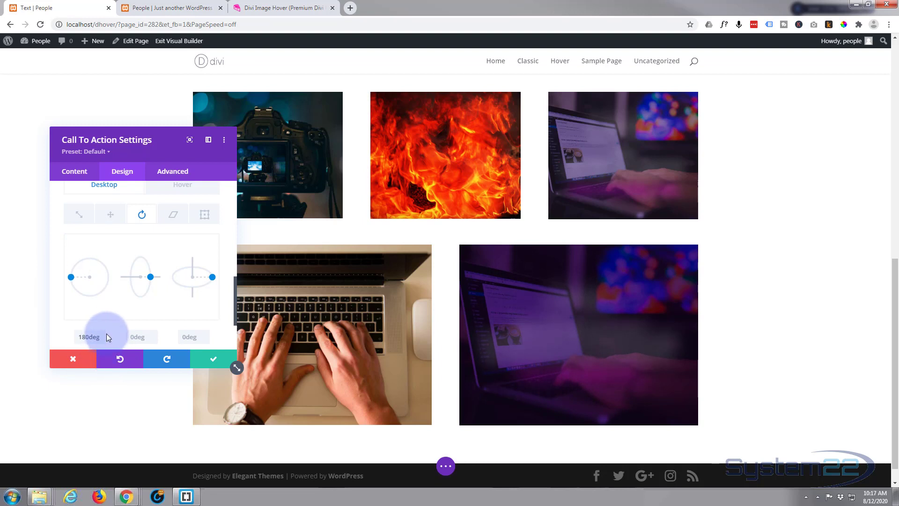
{"action": "left_click", "coordinate": [187, 189]}
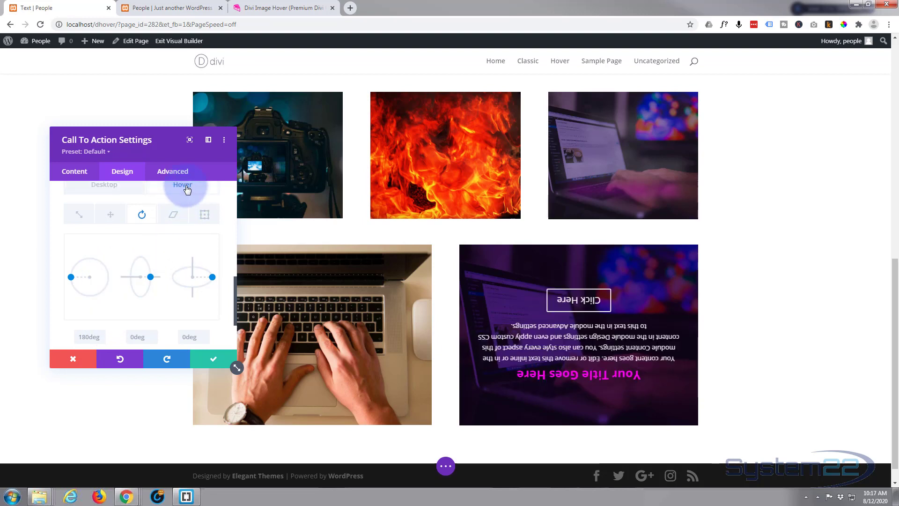
{"action": "left_click", "coordinate": [92, 277]}
{"action": "left_click_drag", "start_coordinate": [70, 280], "coordinate": [113, 277]}
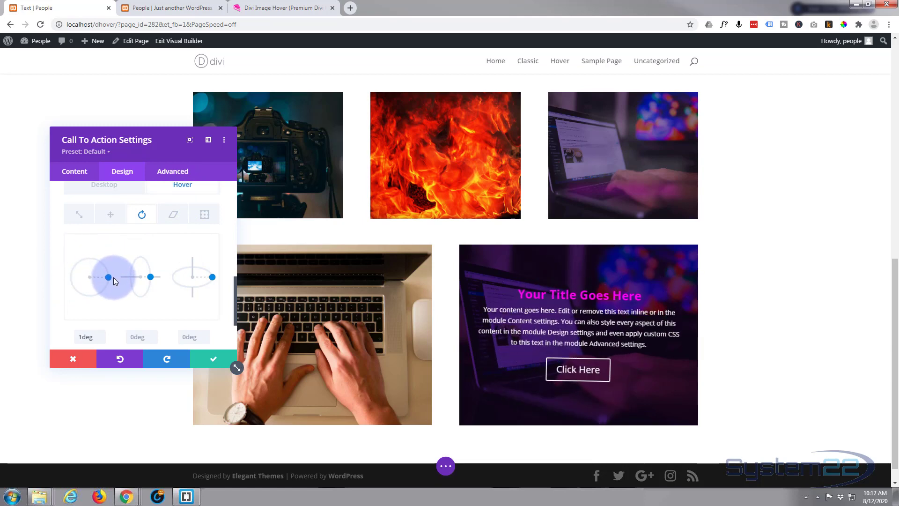
{"action": "left_click", "coordinate": [101, 339]}
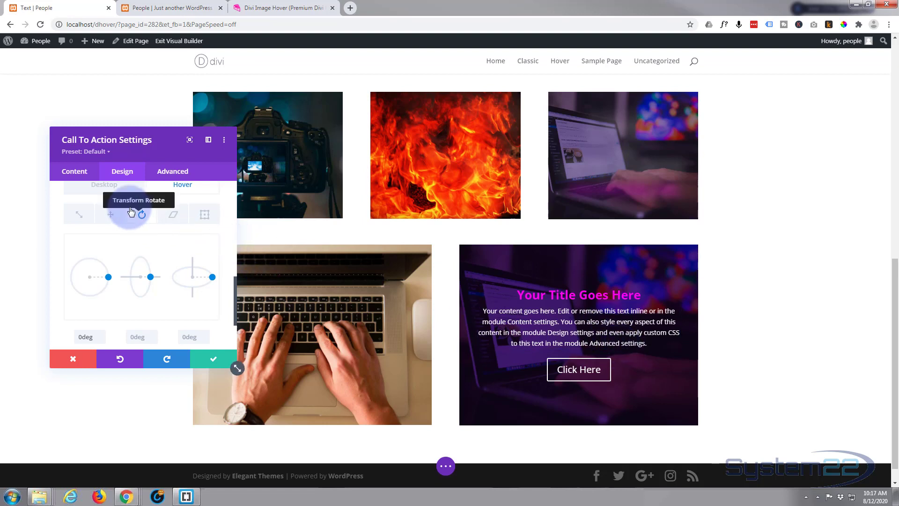
Set the module's transition duration to 1000ms and its transition speed curve to Ease-In-Out.
{"action": "left_click", "coordinate": [173, 171]}
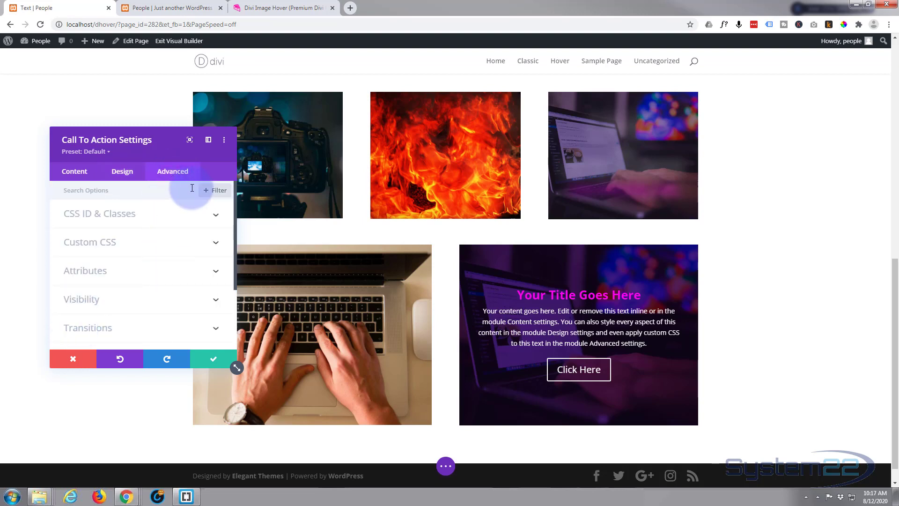
{"action": "left_click", "coordinate": [133, 331]}
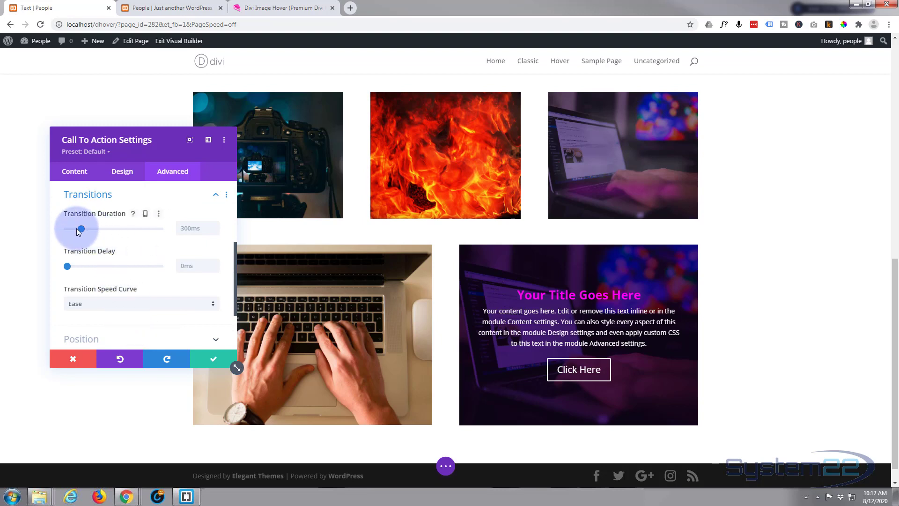
{"action": "left_click_drag", "start_coordinate": [81, 228], "coordinate": [114, 229]}
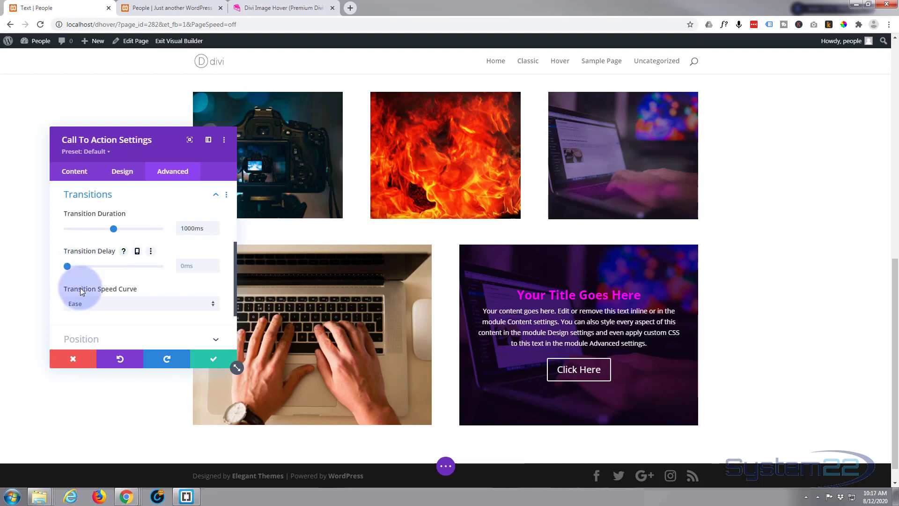
{"action": "left_click", "coordinate": [105, 309]}
{"action": "left_click", "coordinate": [105, 314]}
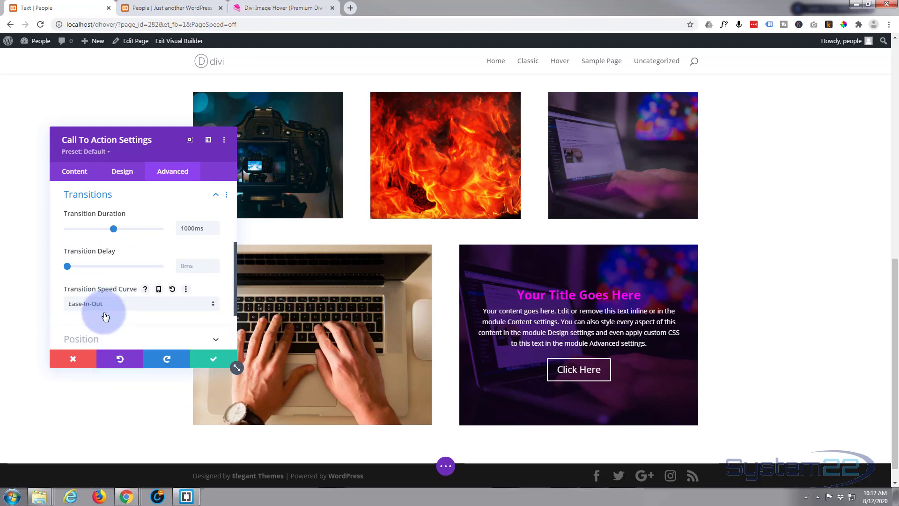
{"action": "left_click", "coordinate": [119, 307]}
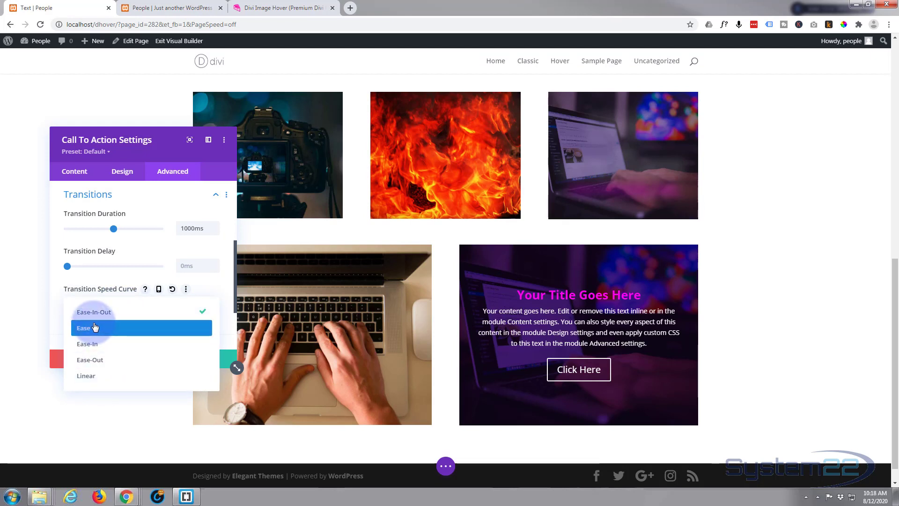
{"action": "left_click", "coordinate": [57, 278]}
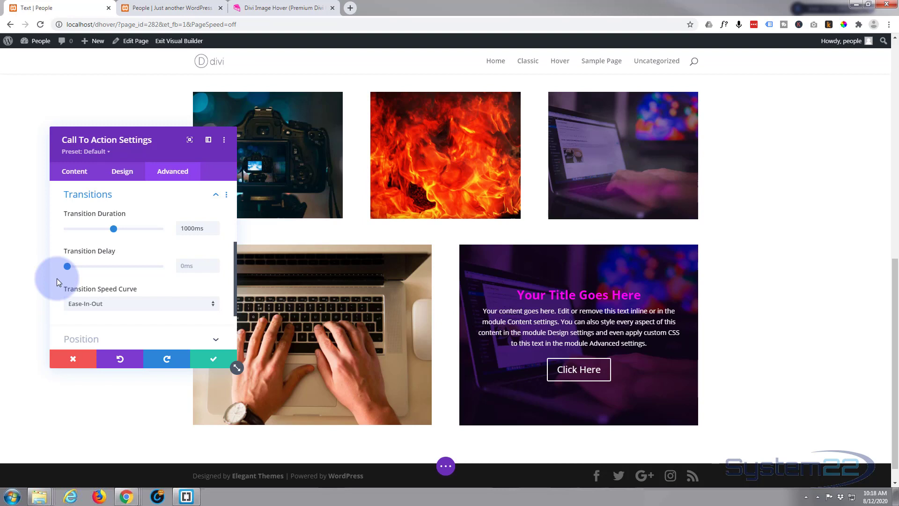
Save the Call To Action settings and the page, and exit the Visual Builder.
{"action": "left_click", "coordinate": [215, 361]}
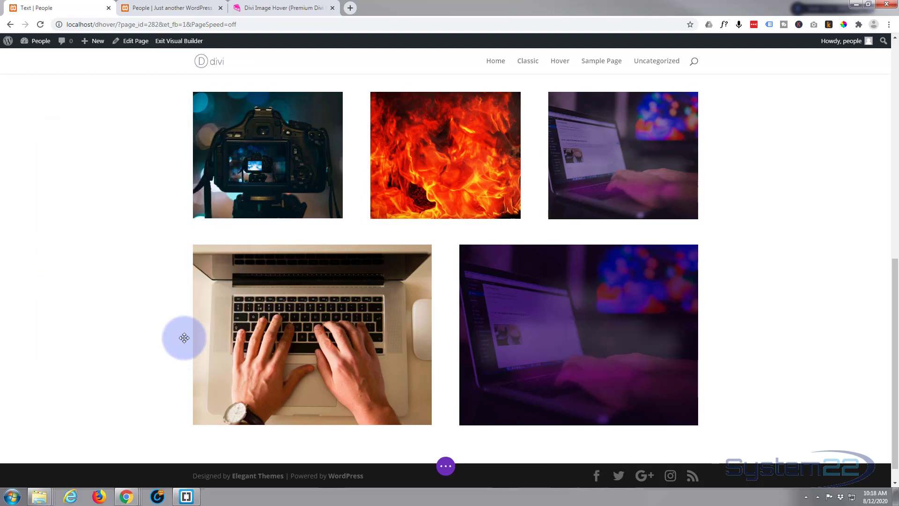
{"action": "left_click", "coordinate": [448, 467]}
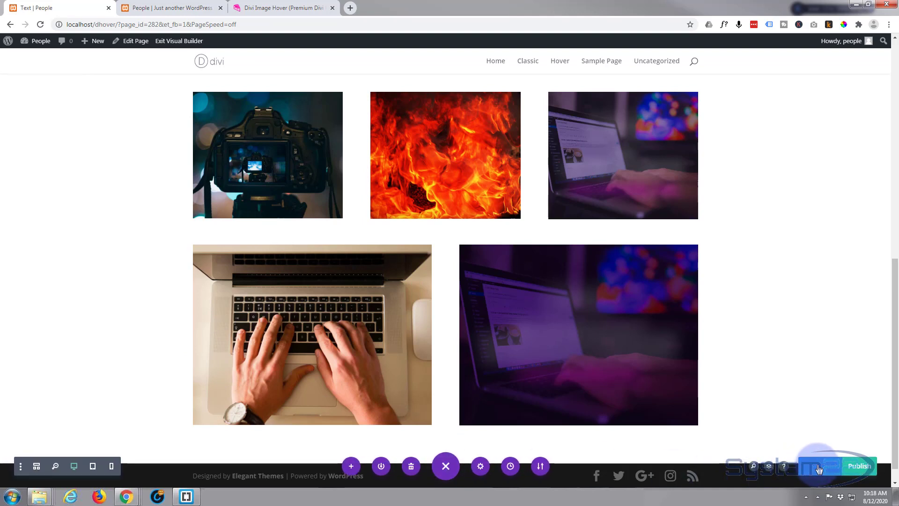
{"action": "left_click", "coordinate": [189, 42]}
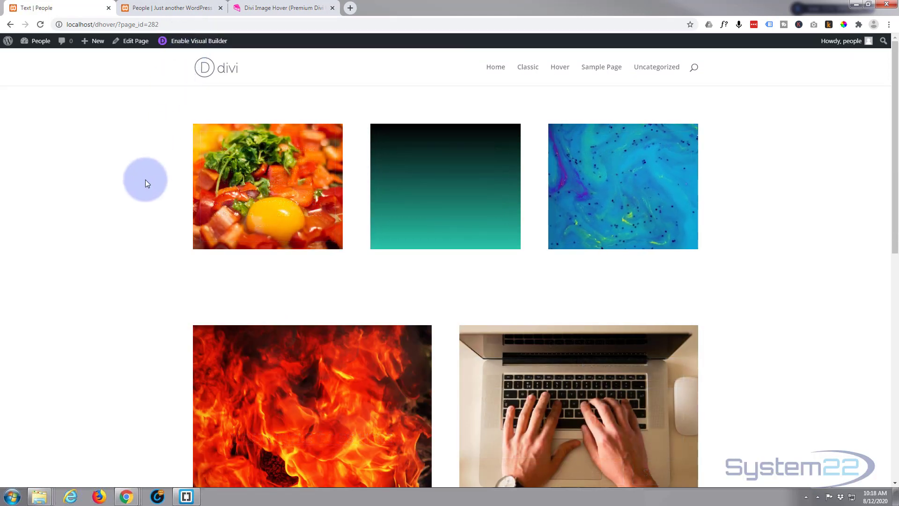
Test the hover effect on the purple laptop image at the end of the live page.
{"action": "scroll", "coordinate": [123, 274], "scroll_direction": "down", "scroll_amount": 5}
{"action": "scroll", "coordinate": [122, 274], "scroll_direction": "down", "scroll_amount": 1}
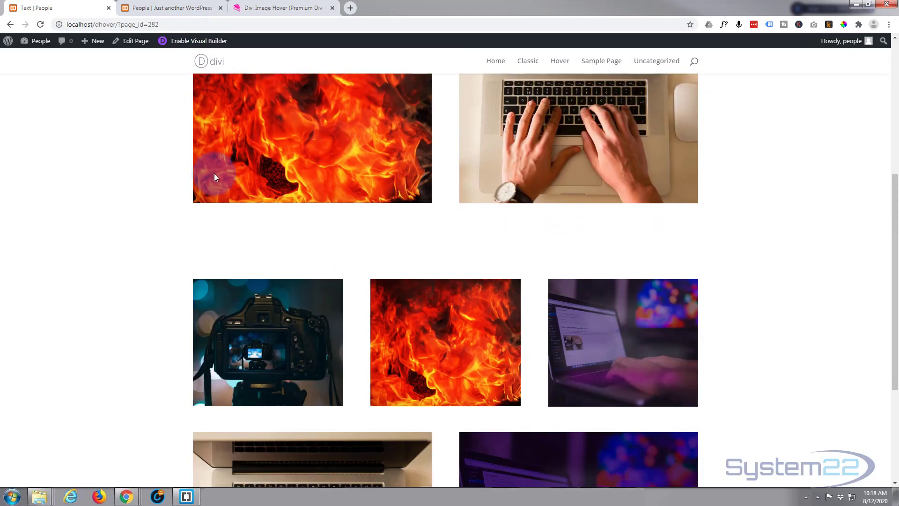
{"action": "scroll", "coordinate": [807, 288], "scroll_direction": "down", "scroll_amount": 4}
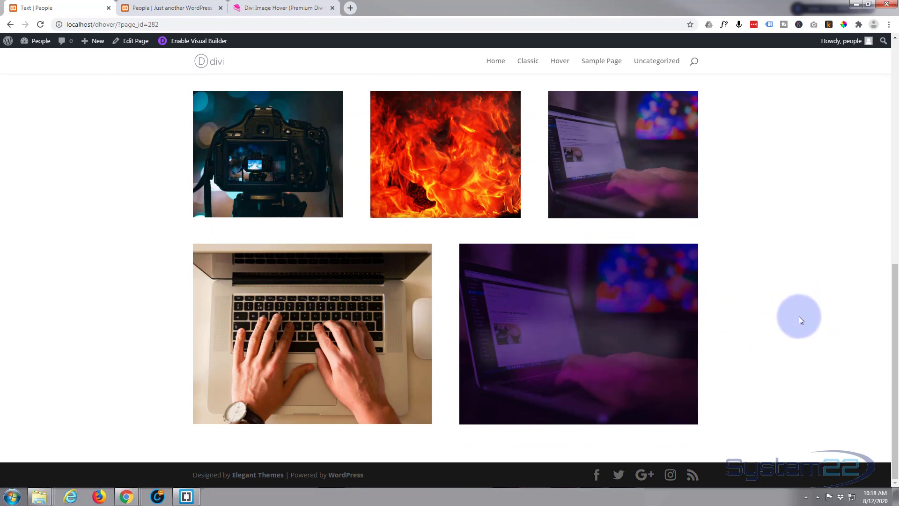
{"action": "mouse_move", "coordinate": [641, 322]}
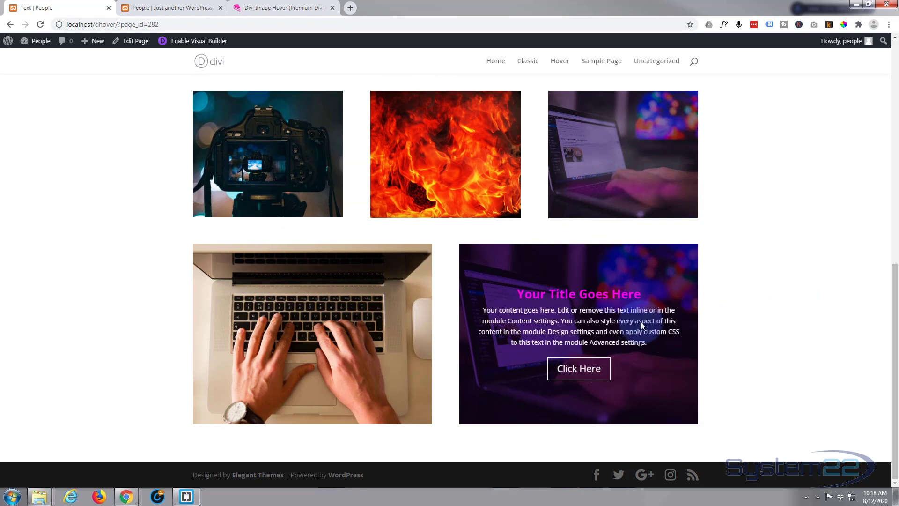
{"action": "left_click", "coordinate": [788, 330]}
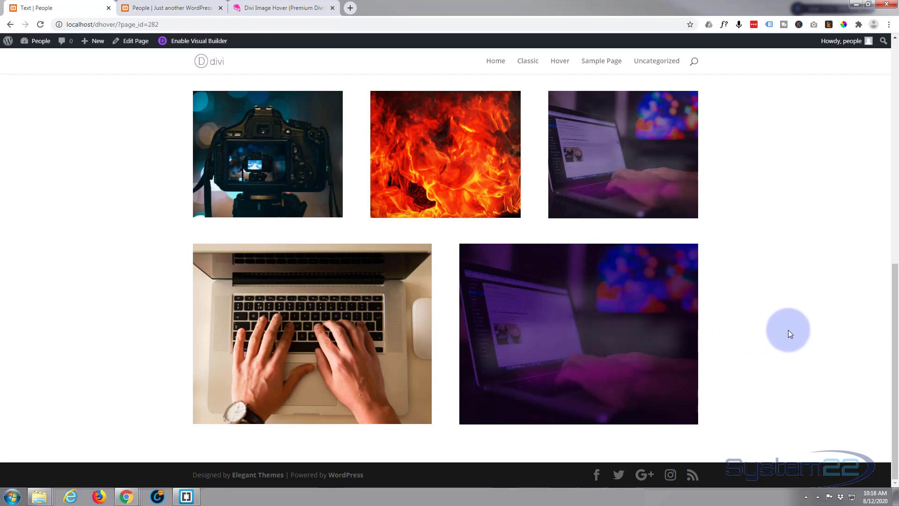
{"action": "left_click", "coordinate": [592, 323]}
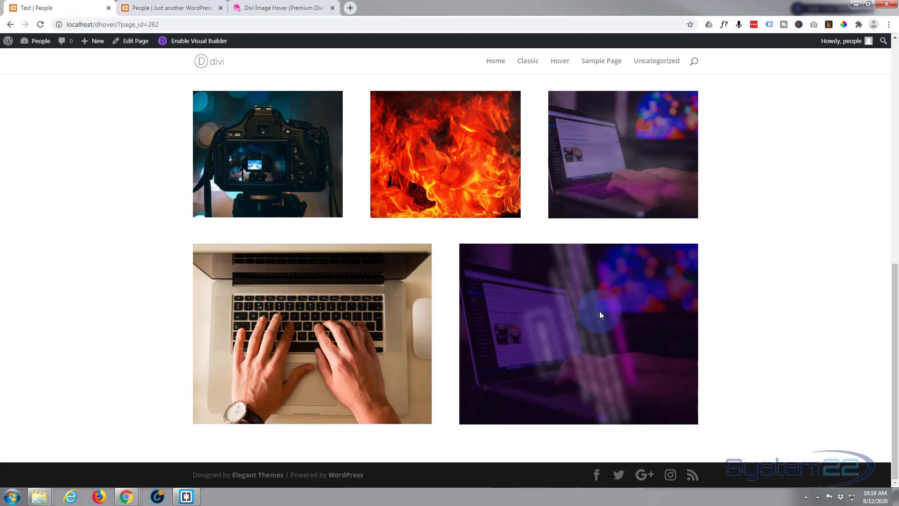
{"action": "mouse_move", "coordinate": [600, 311]}
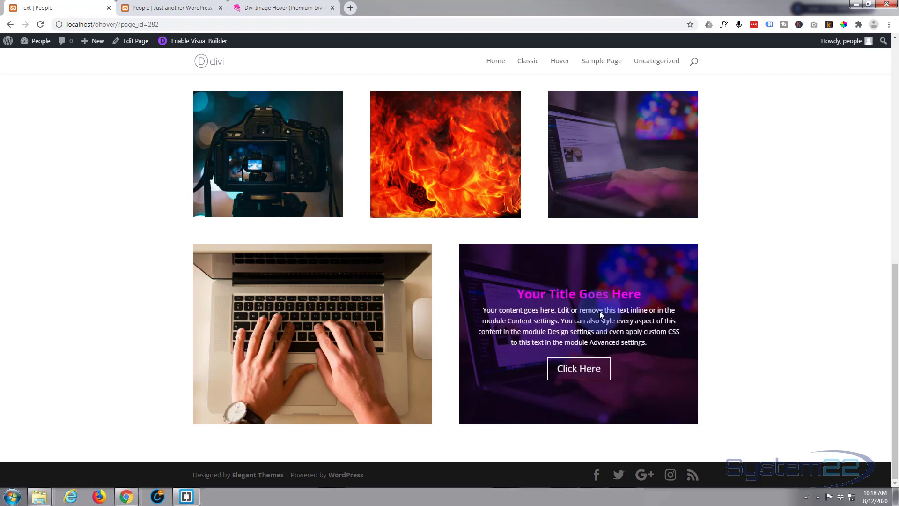